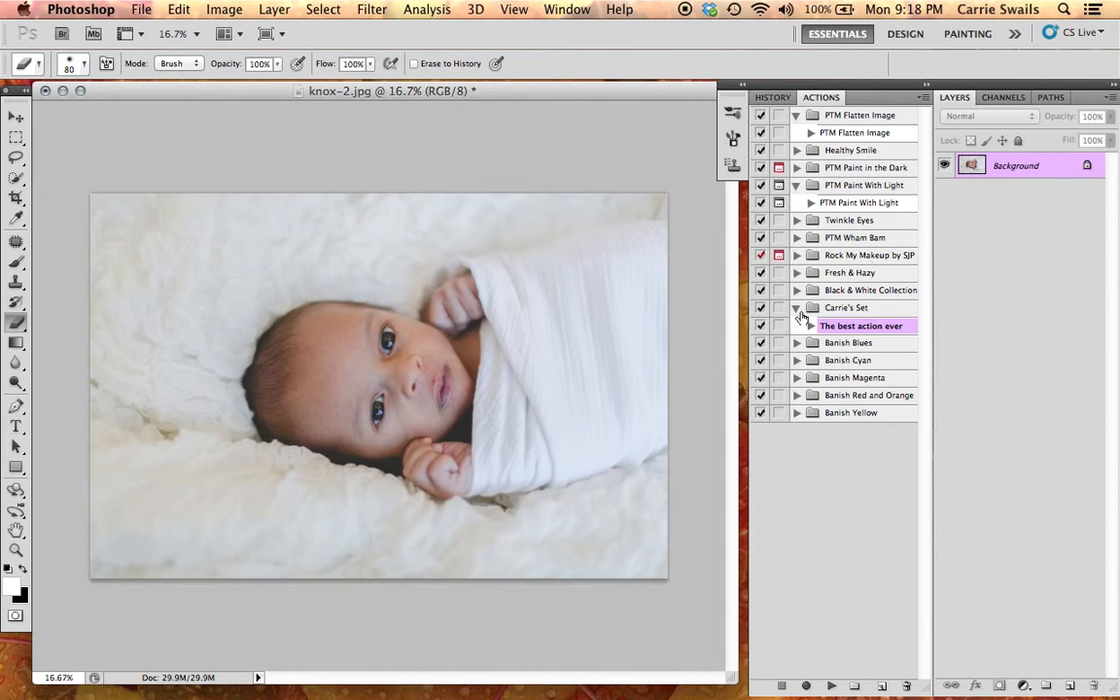
Step: Create an action named Skin Smoothing in the set containing The best action ever and begin recording it
click(922, 101)
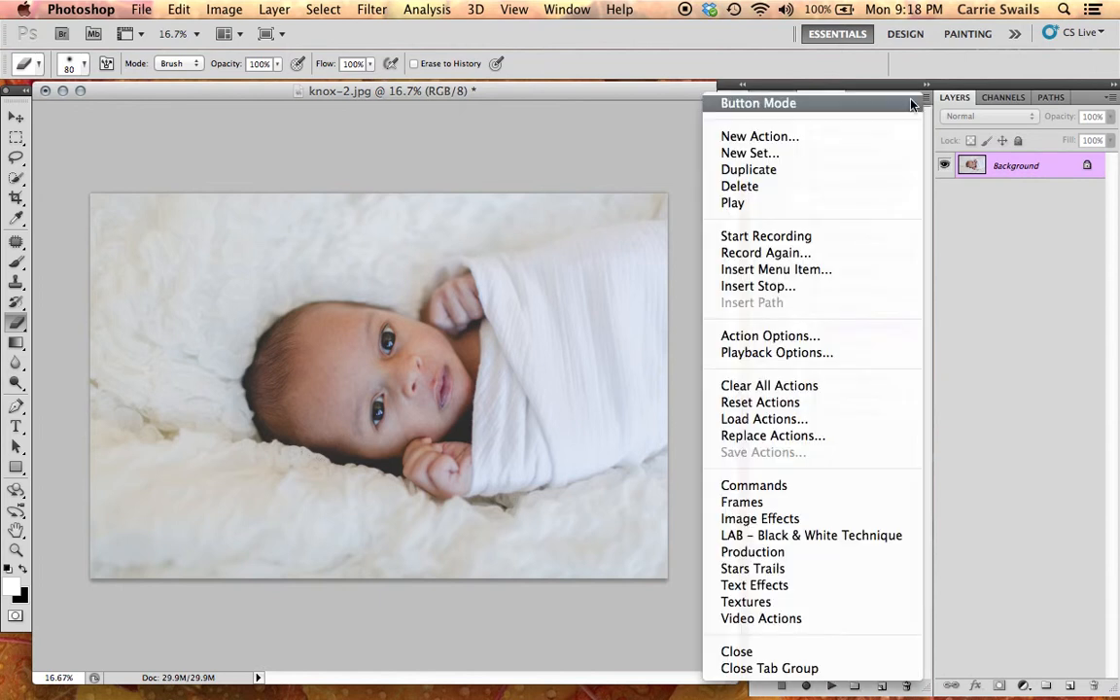
click(838, 141)
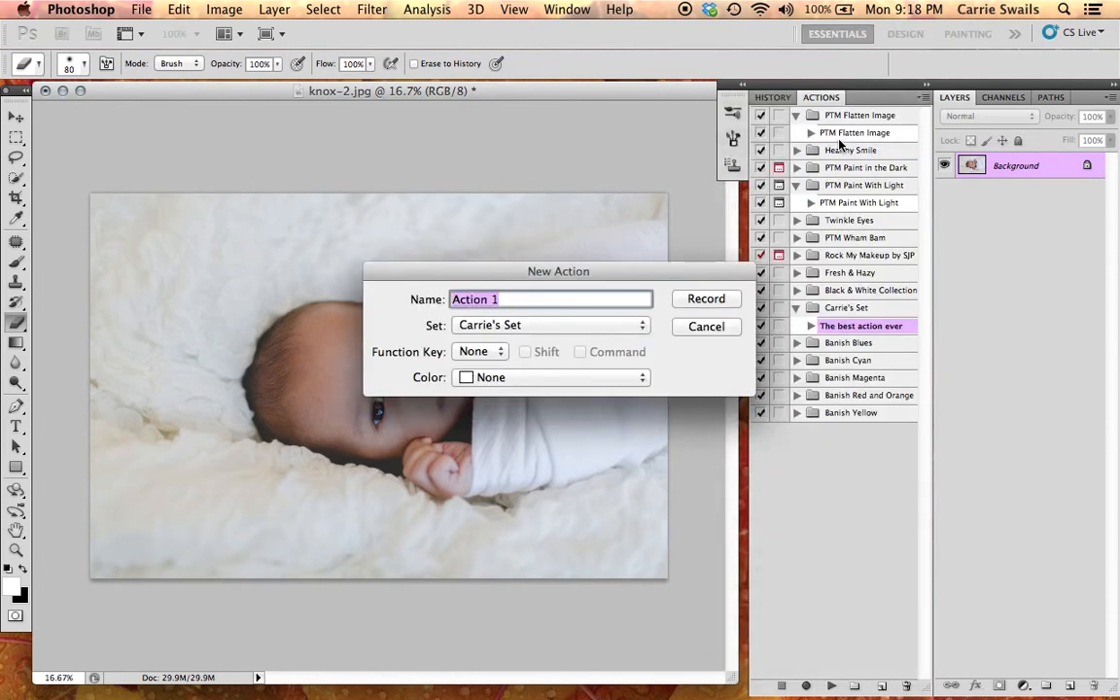
text(Sk)
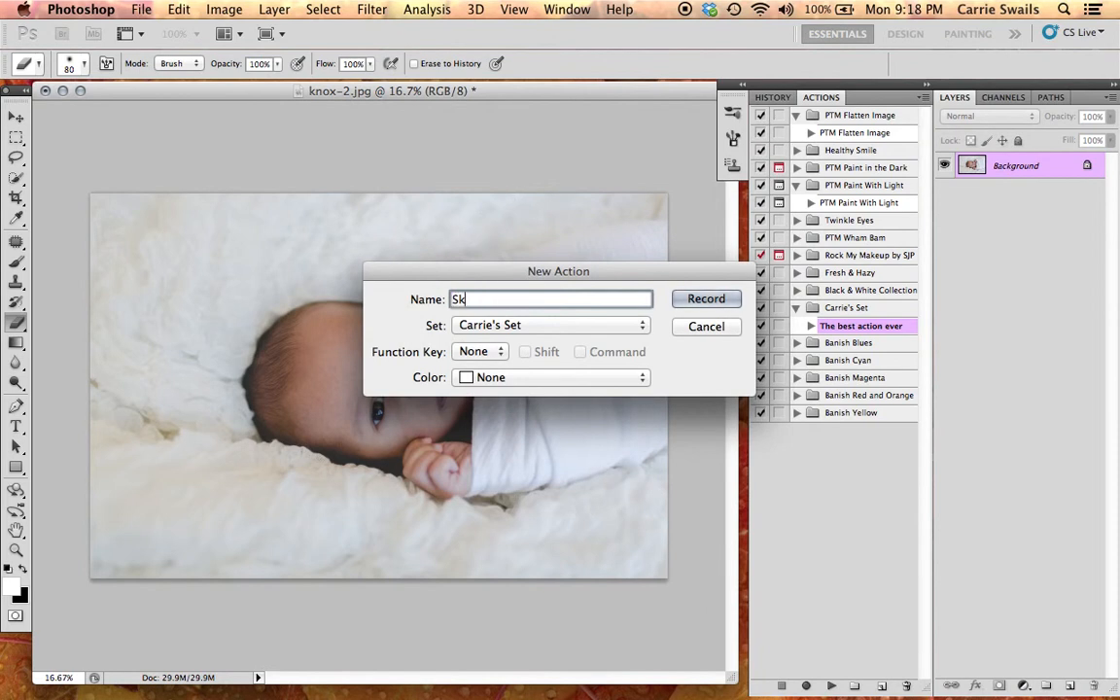
text(in Smoothing)
click(516, 327)
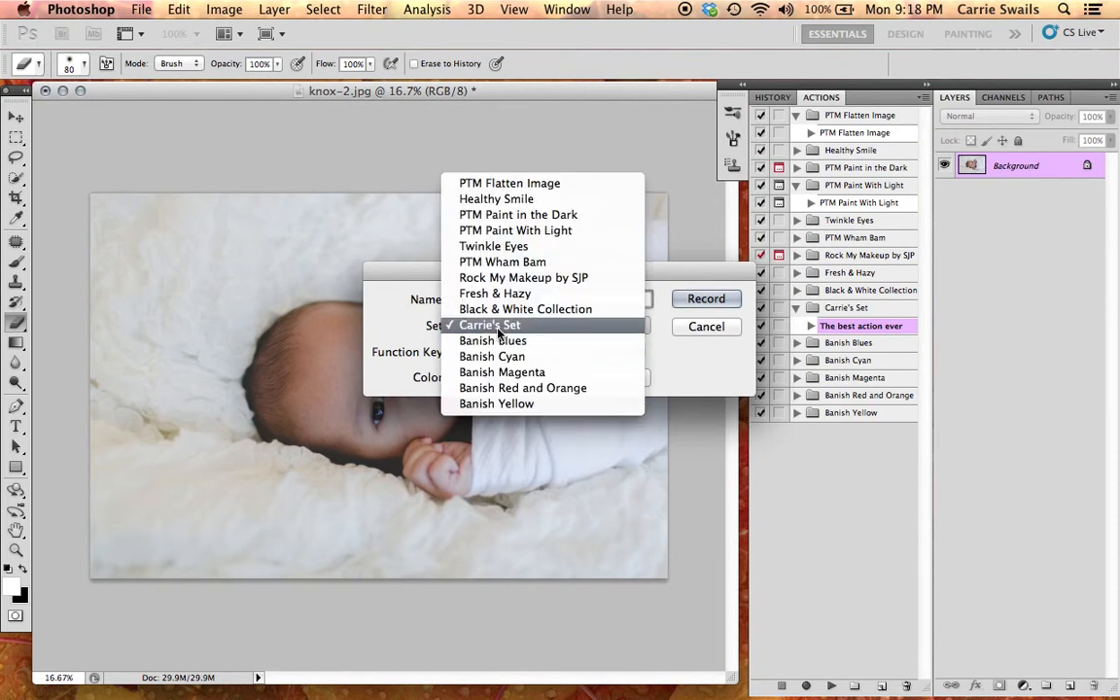
click(491, 327)
click(707, 298)
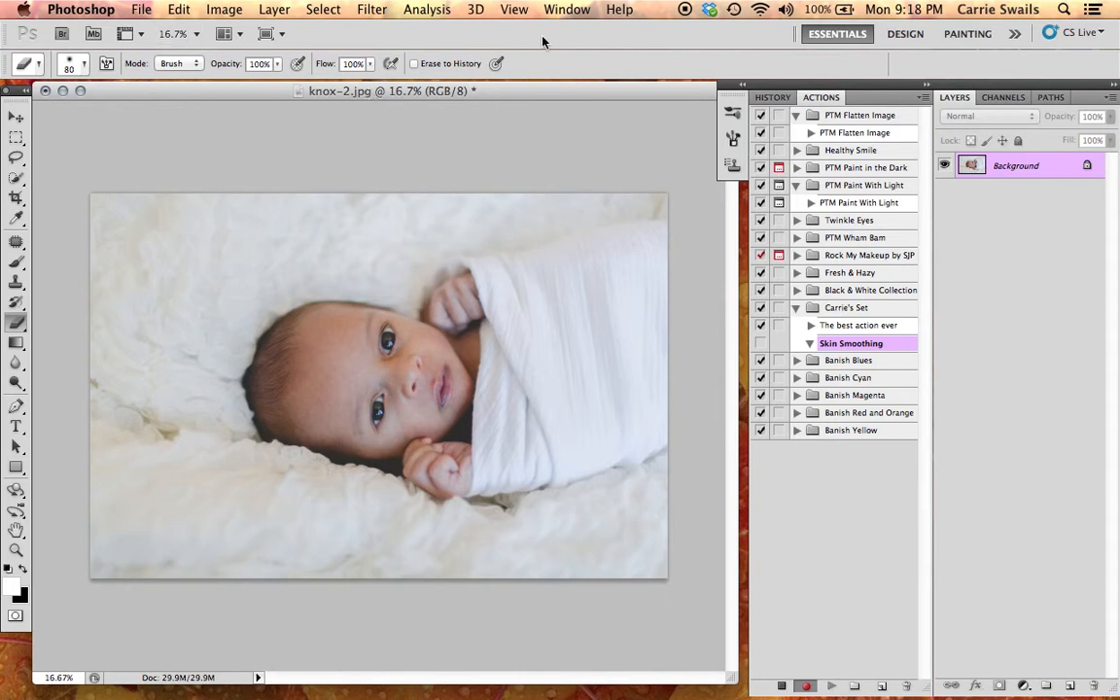
Step: Enlarge the image window slightly and duplicate the Background layer as Smoothness
click(779, 200)
drag(714, 666, 759, 695)
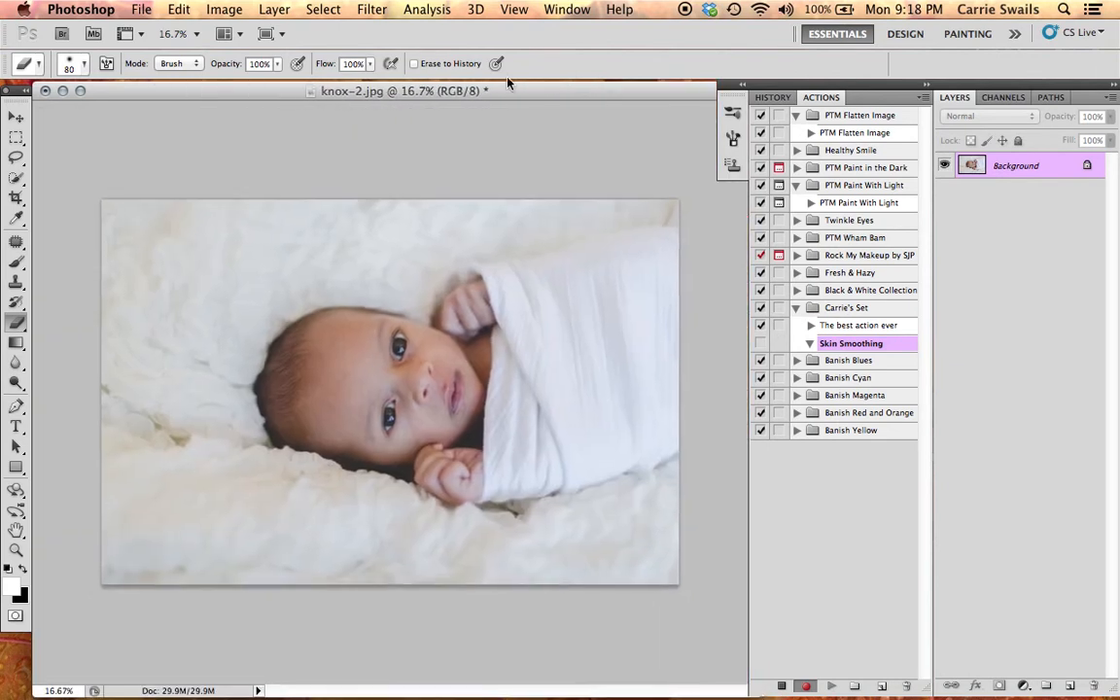
click(309, 9)
mouse_move(274, 9)
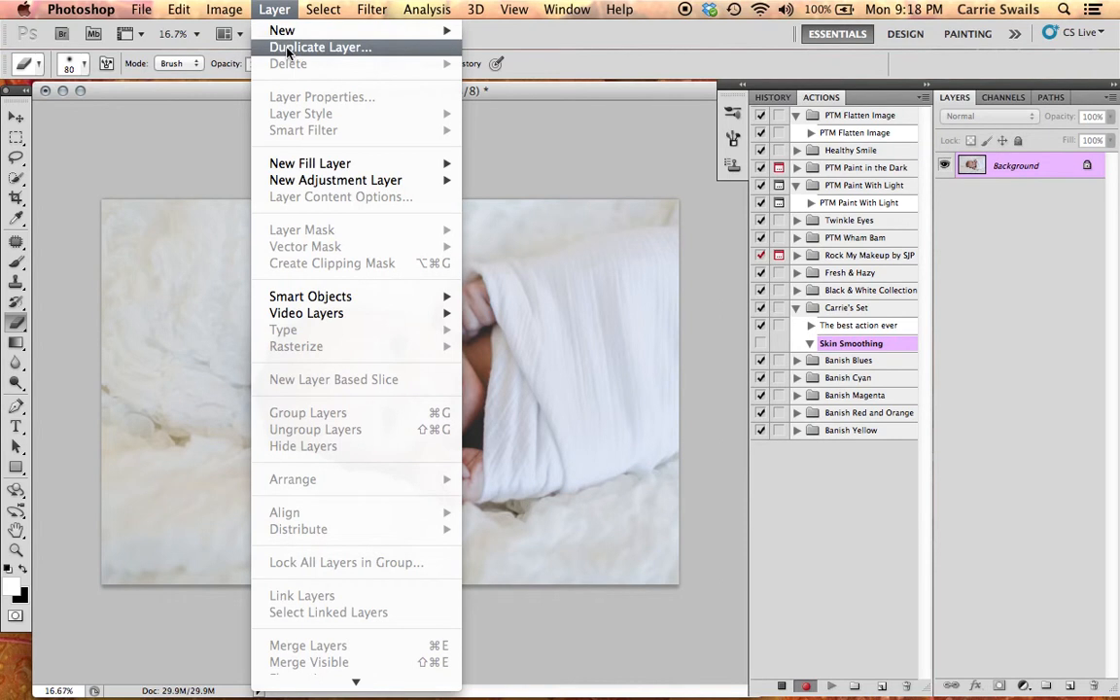
click(288, 47)
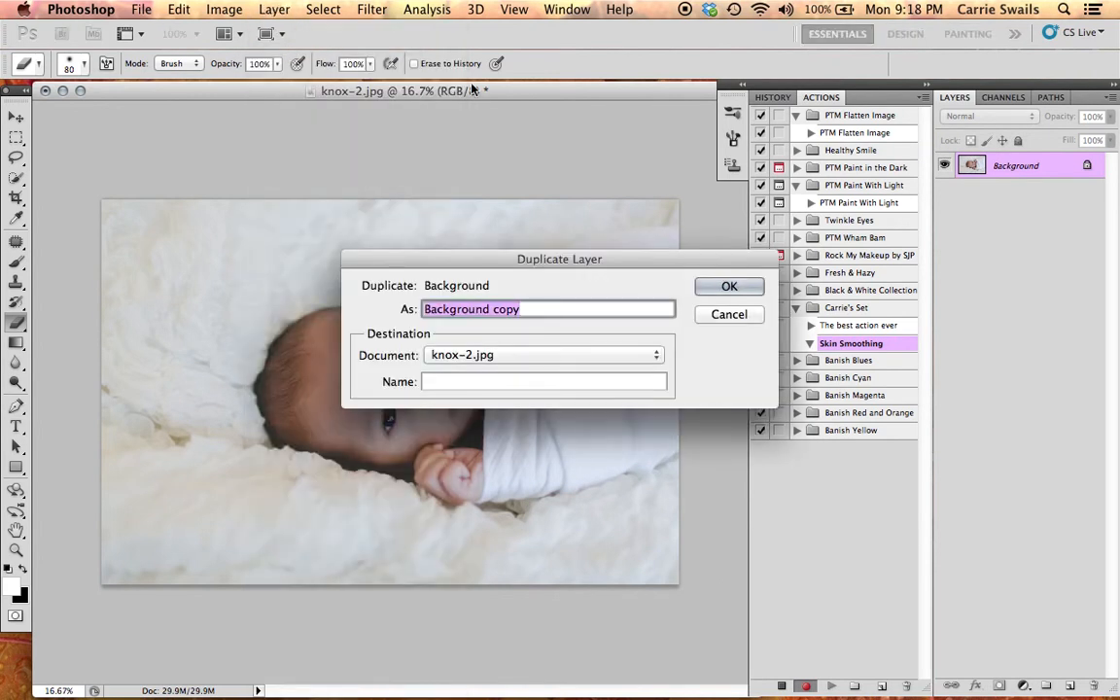
text(Sk)
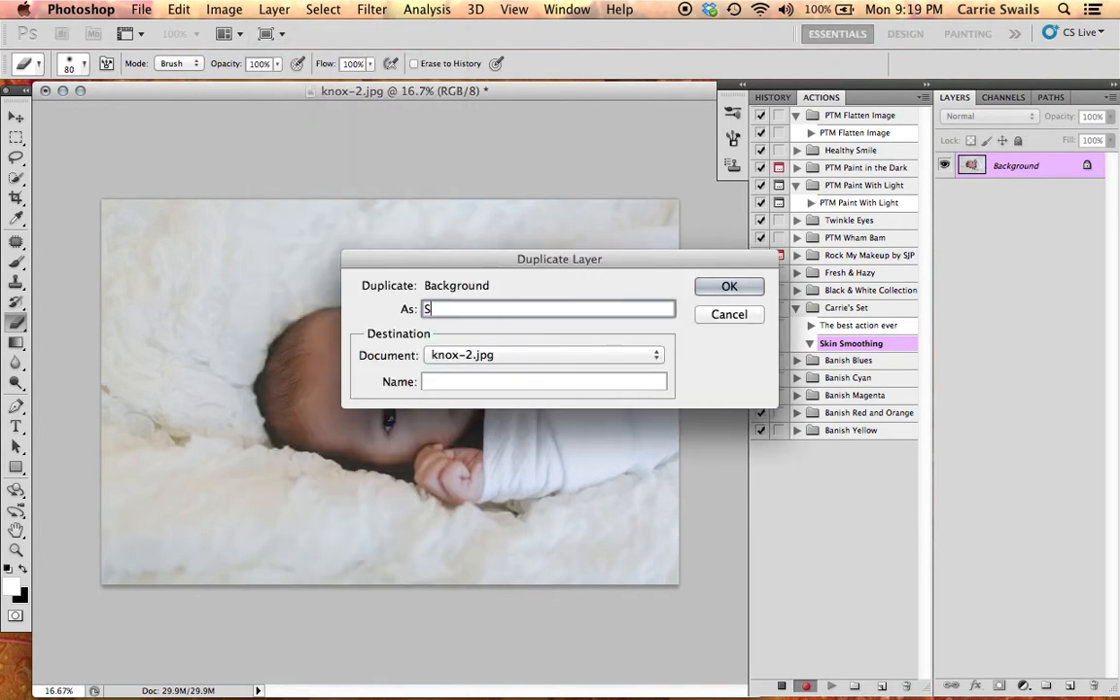
key(BackSpace)
text(moothness)
click(745, 288)
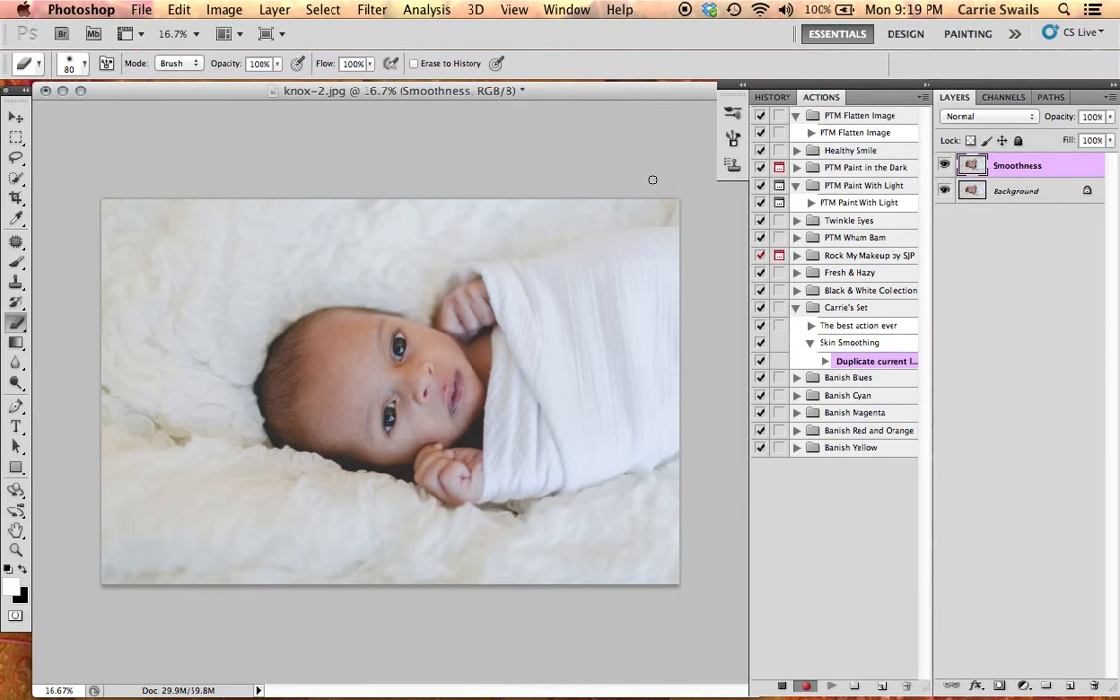
Step: Apply a Surface Blur with a radius of 49 pixels and a threshold of 2 levels to the Smoothness layer
click(369, 11)
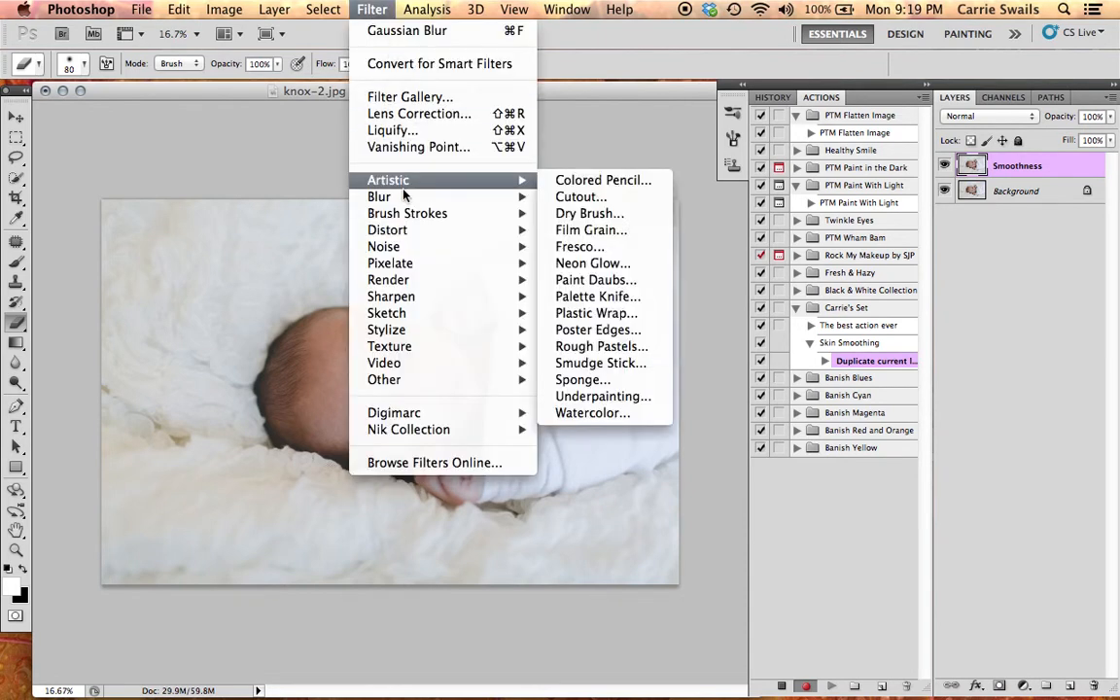
mouse_move(464, 200)
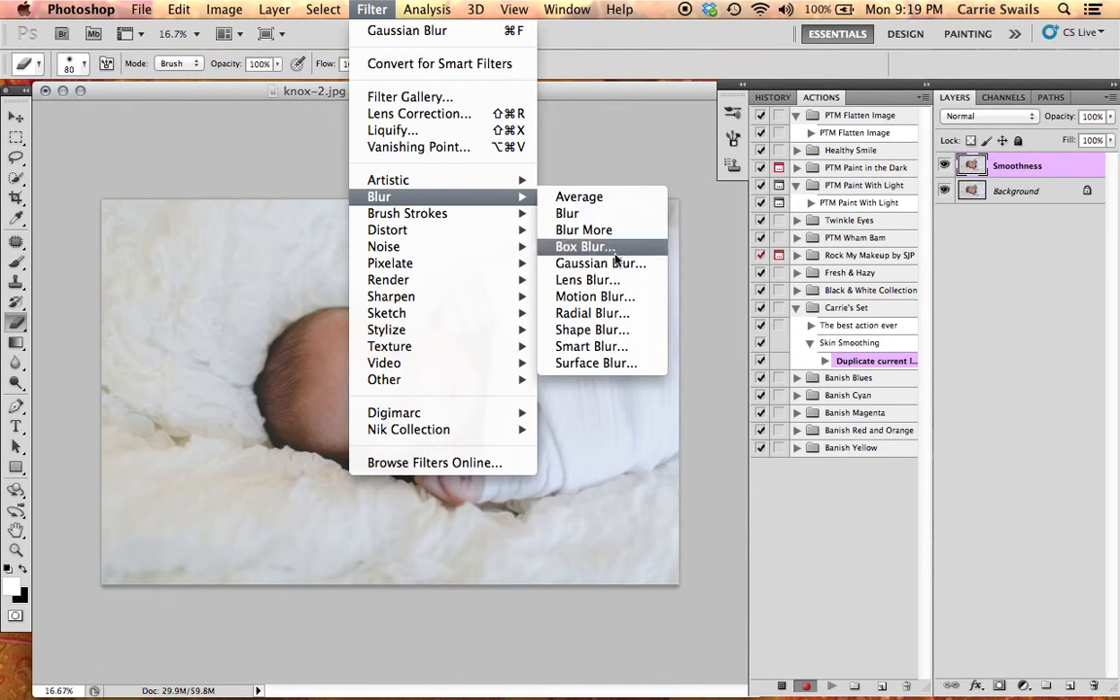
click(596, 363)
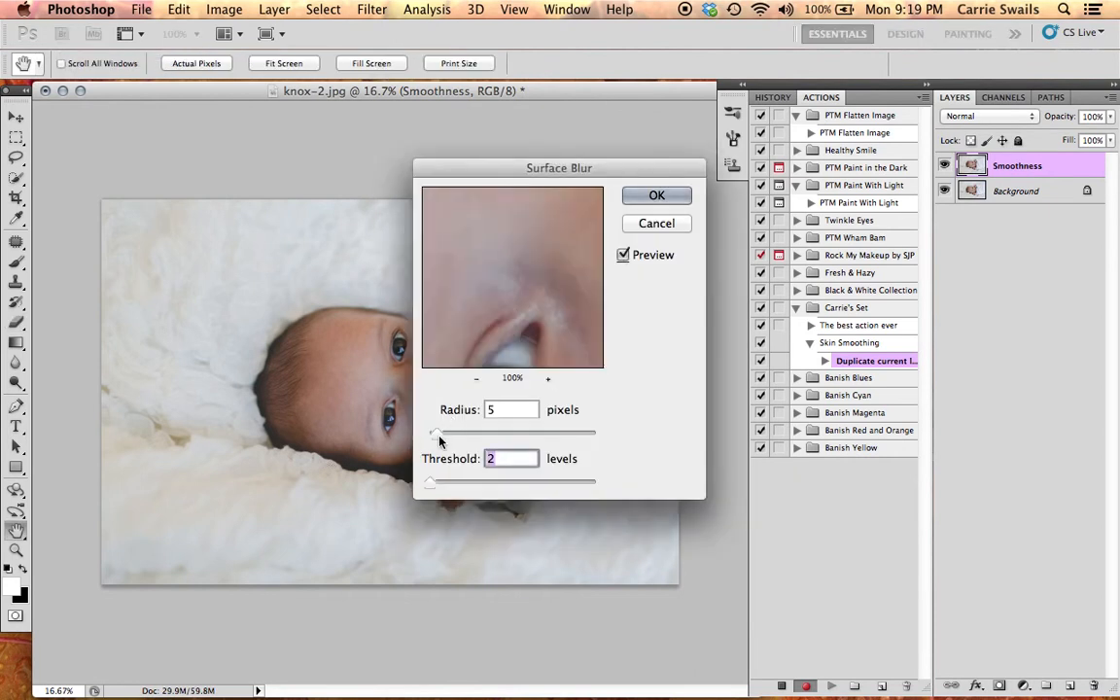
drag(434, 442, 534, 442)
click(512, 443)
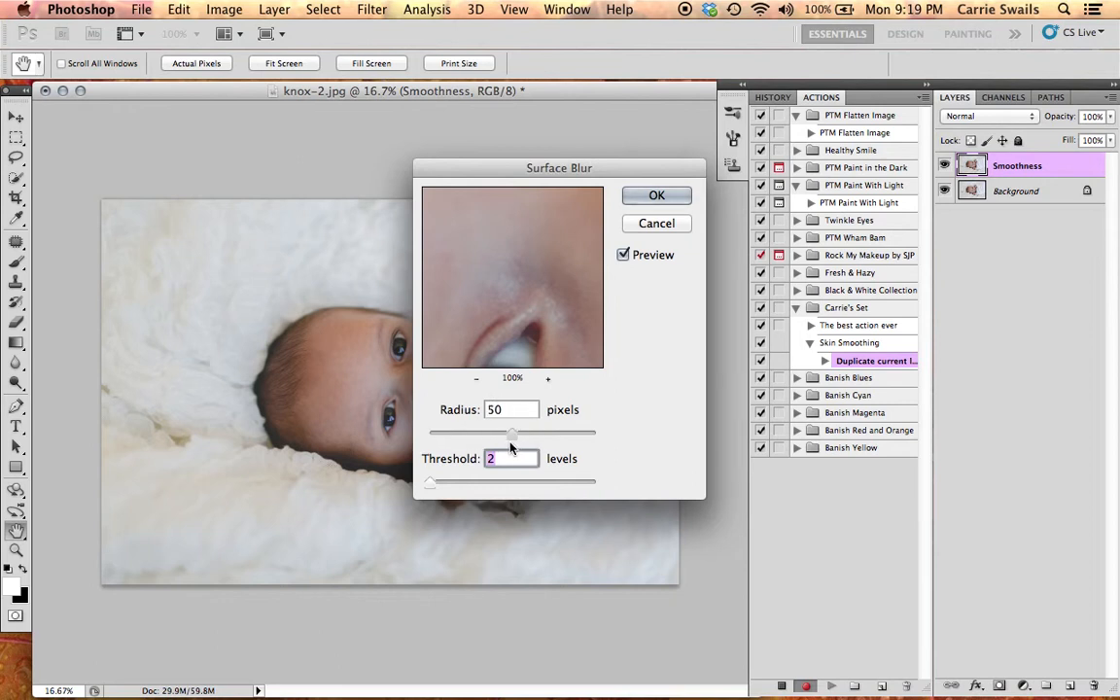
drag(513, 445, 511, 445)
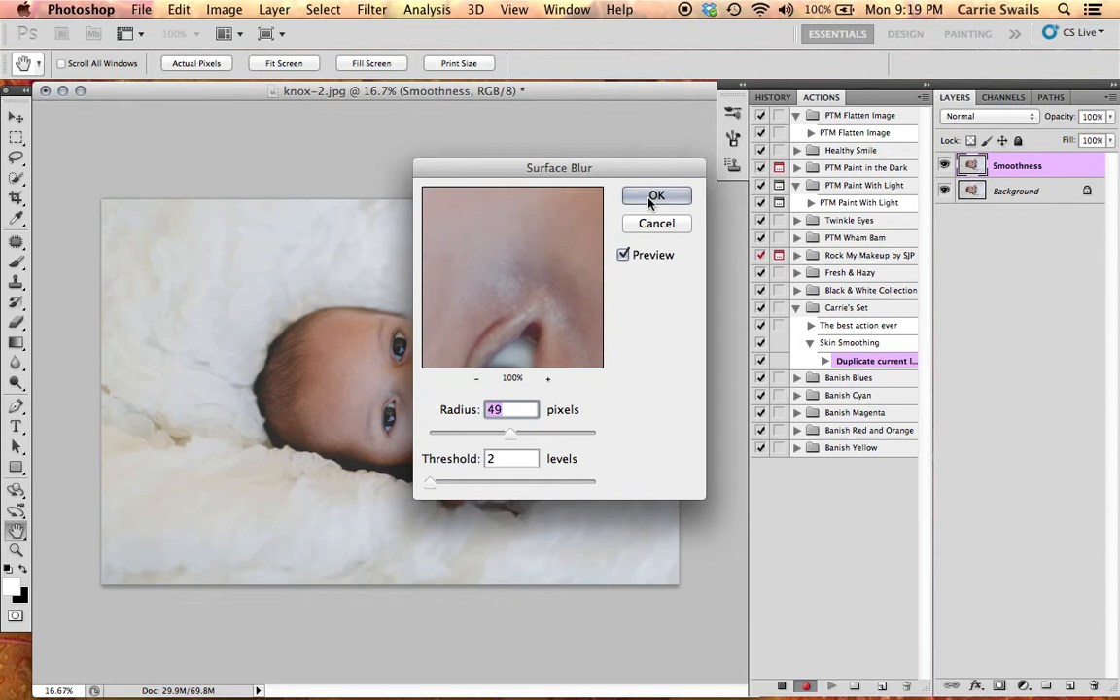
click(651, 199)
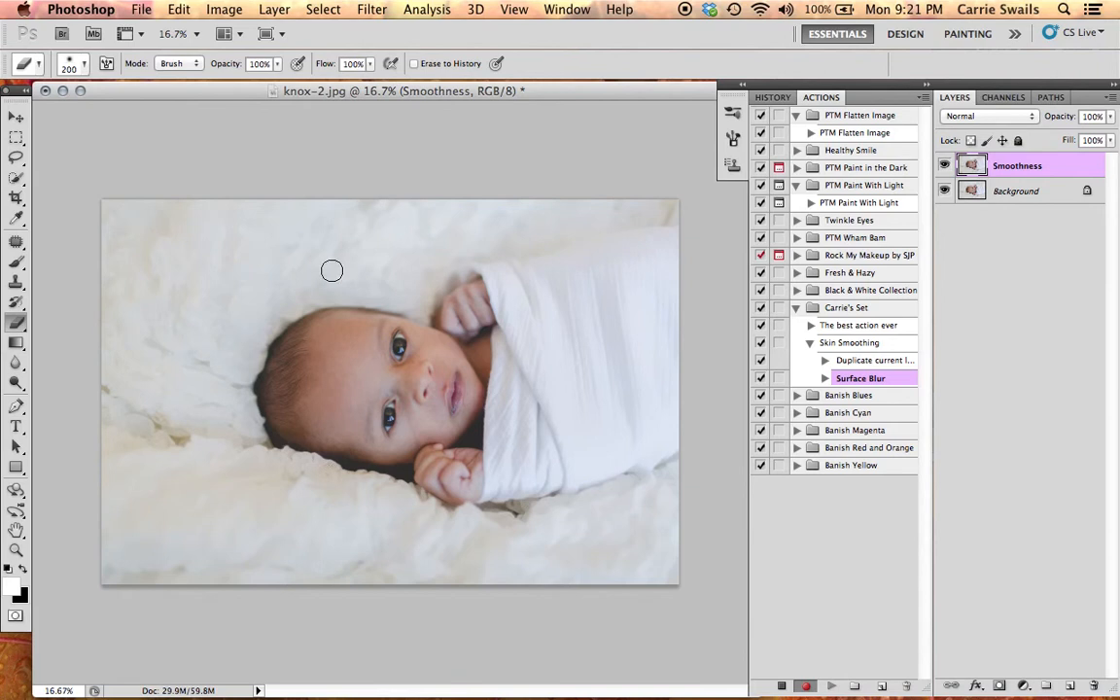
Step: Hide and show the Smoothness layer twice to compare the photo with and without the blur
click(948, 167)
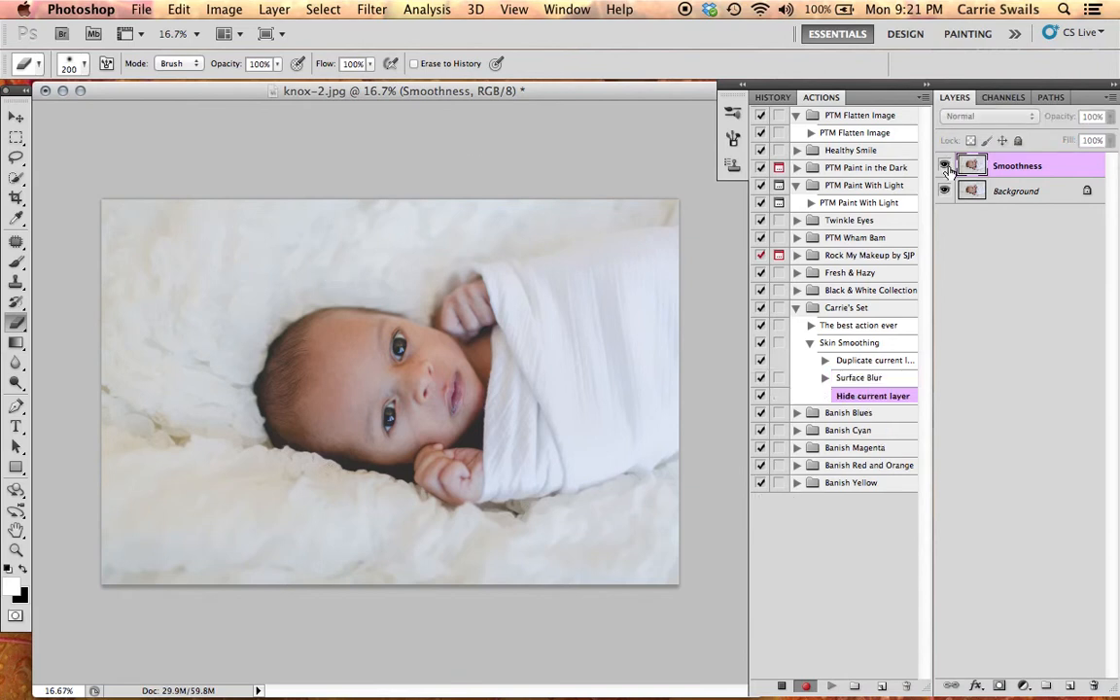
click(948, 167)
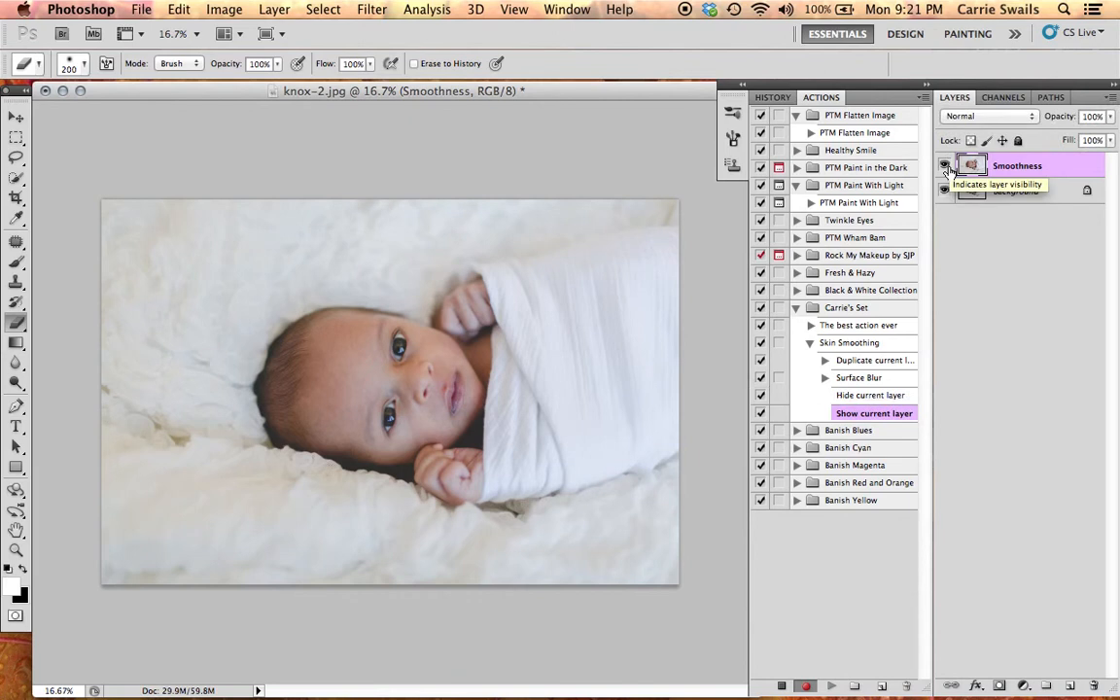
click(945, 168)
click(945, 168)
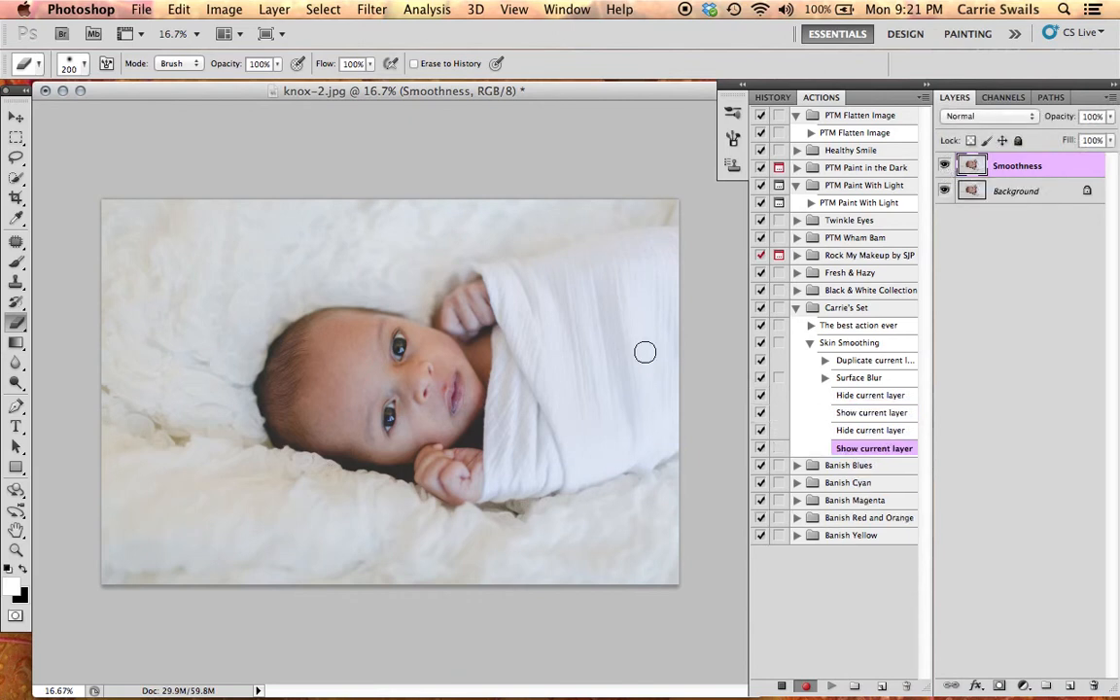
Step: Enlarge the Eraser to 700 pixels and erase the Smoothness layer over the blanket around the baby
key(bracketright)
key(bracketright)
key(bracketright)
key(bracketright)
key(bracketright)
key(bracketright)
key(bracketright)
key(bracketright)
mouse_move(409, 203)
mouse_down()
mouse_move(473, 205)
mouse_move(308, 218)
mouse_move(675, 225)
mouse_move(563, 252)
mouse_move(638, 265)
mouse_up()
Step: Reduce the Eraser to 250 pixels and erase the blur from the baby's hair and the wrap beside the face
key(super+plus)
key(super+plus)
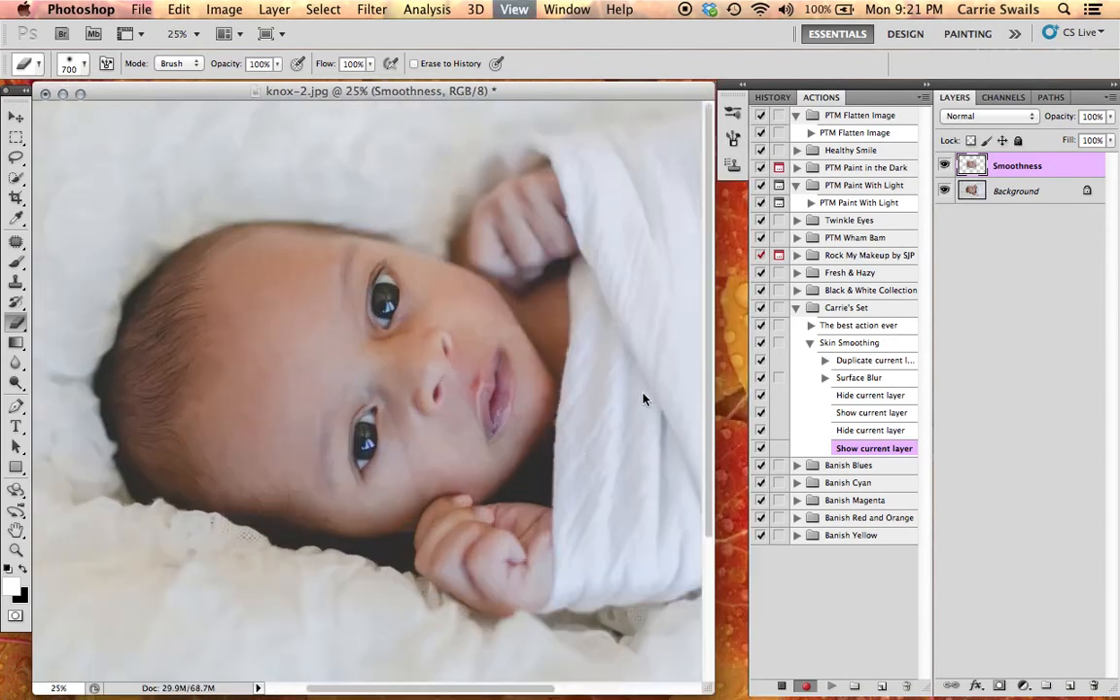
key(super+plus)
key(bracketleft)
key(bracketleft)
key(bracketleft)
key(bracketleft)
key(bracketleft)
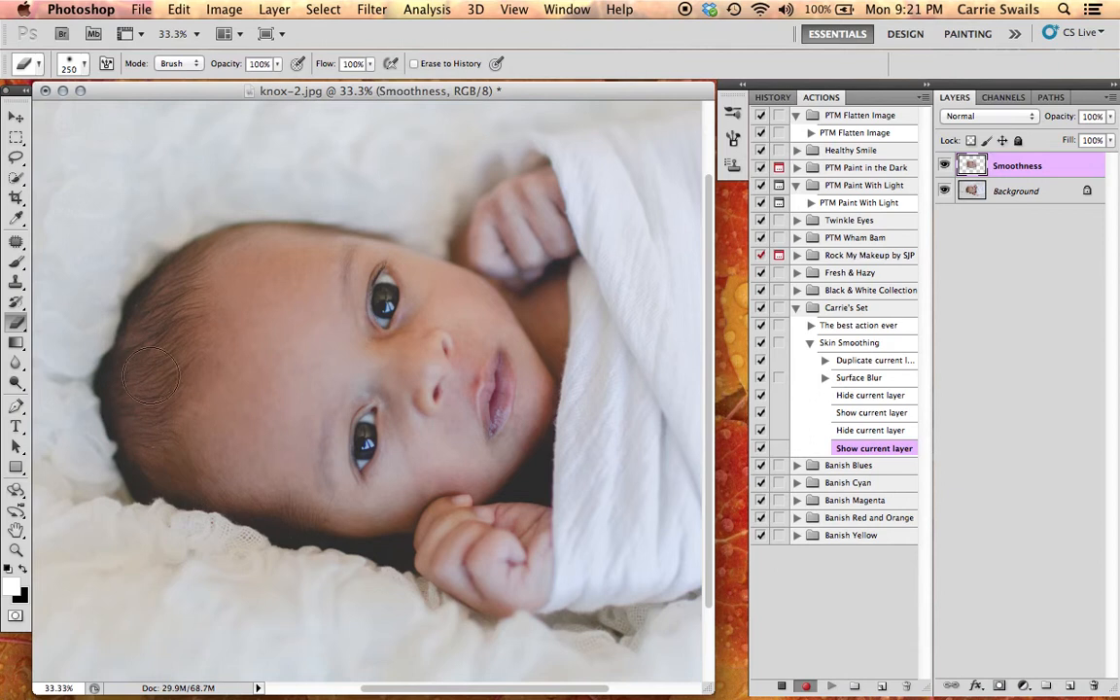
mouse_move(158, 315)
mouse_down()
mouse_move(126, 504)
mouse_move(249, 572)
mouse_move(235, 532)
mouse_move(288, 532)
mouse_move(366, 575)
mouse_move(330, 570)
mouse_move(402, 574)
mouse_move(510, 532)
mouse_move(548, 533)
mouse_move(557, 552)
mouse_move(589, 415)
mouse_up()
Step: Reduce the Eraser to 70 pixels while erasing the blur from both of the baby's eyes on the Smoothness layer
key(super+equal)
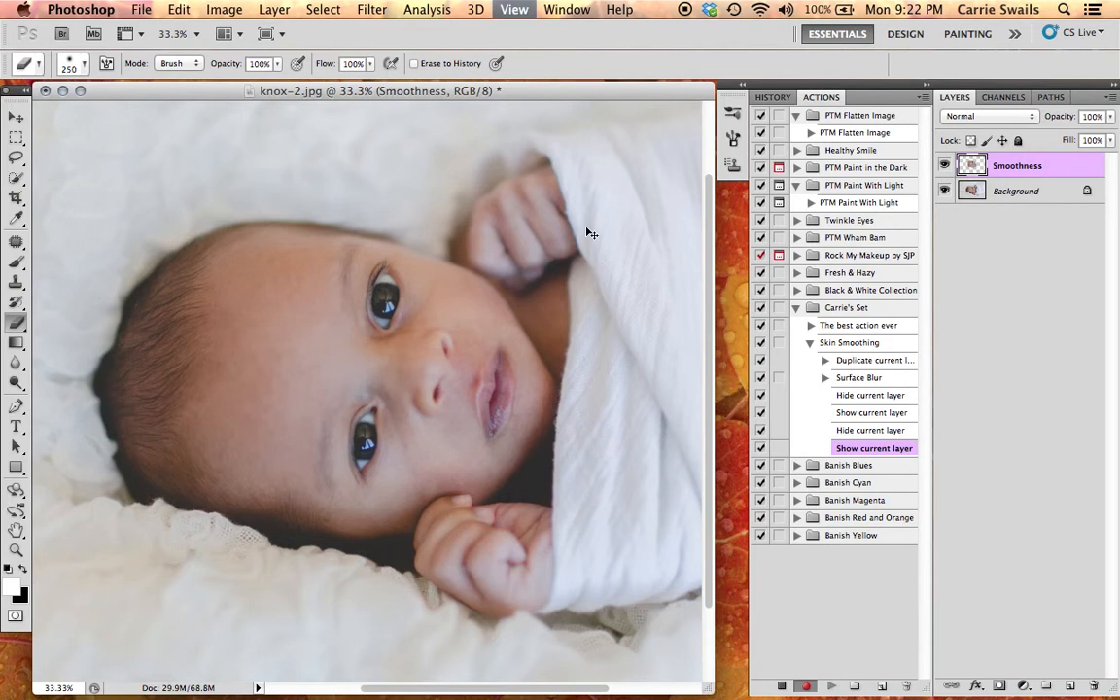
key(super+equal)
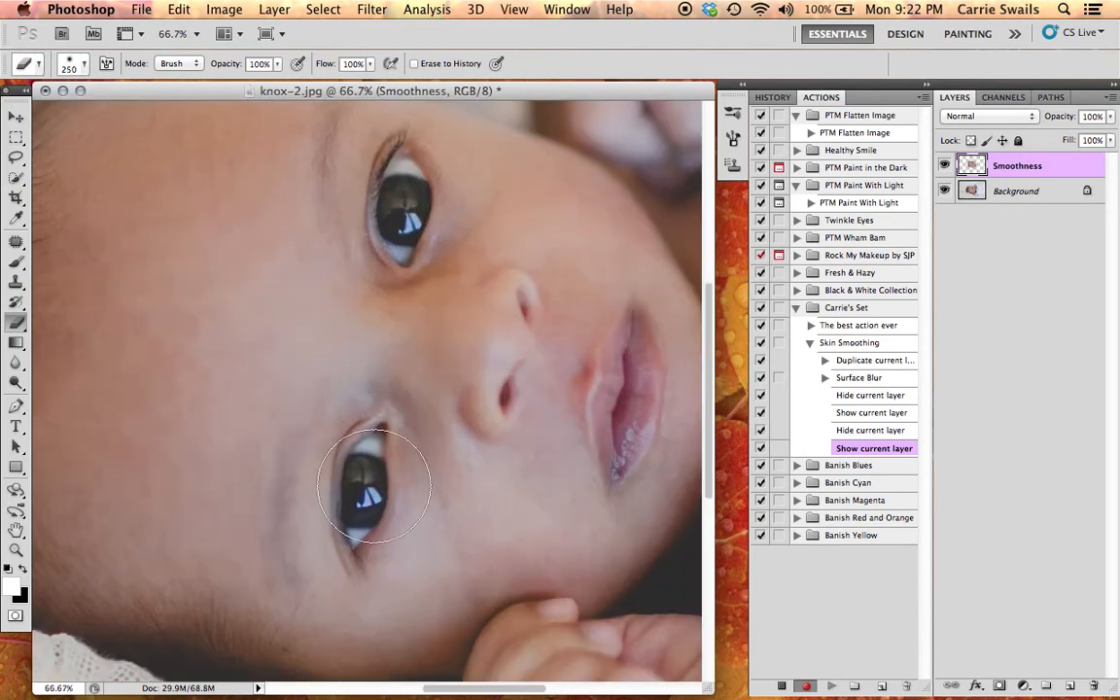
key(bracketleft)
key(bracketleft)
key(bracketleft)
key(bracketleft)
key(bracketleft)
mouse_move(375, 448)
mouse_down()
mouse_move(329, 498)
mouse_move(347, 559)
mouse_move(383, 437)
mouse_move(357, 533)
mouse_move(344, 447)
mouse_up()
mouse_move(399, 115)
mouse_down()
mouse_move(329, 158)
mouse_move(394, 252)
mouse_up()
key(bracketleft)
Step: Lower the Smoothness layer's opacity to 0% and restore it to 100% to compare the effect on the whole face
key(super+minus)
key(super+minus)
key(super+minus)
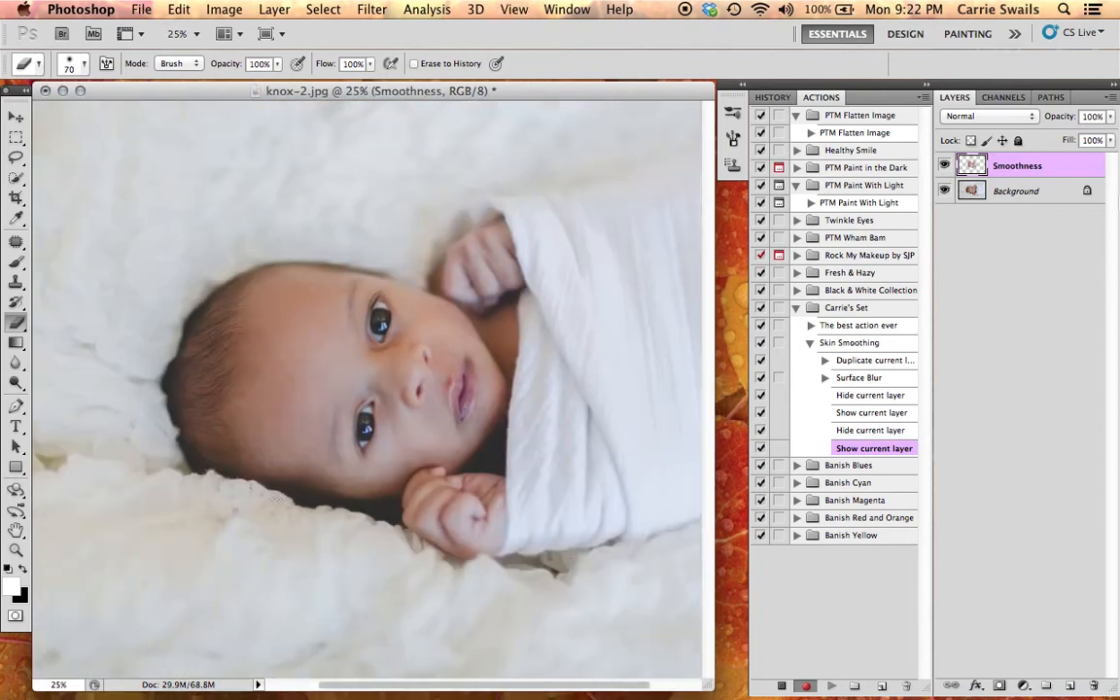
click(1113, 118)
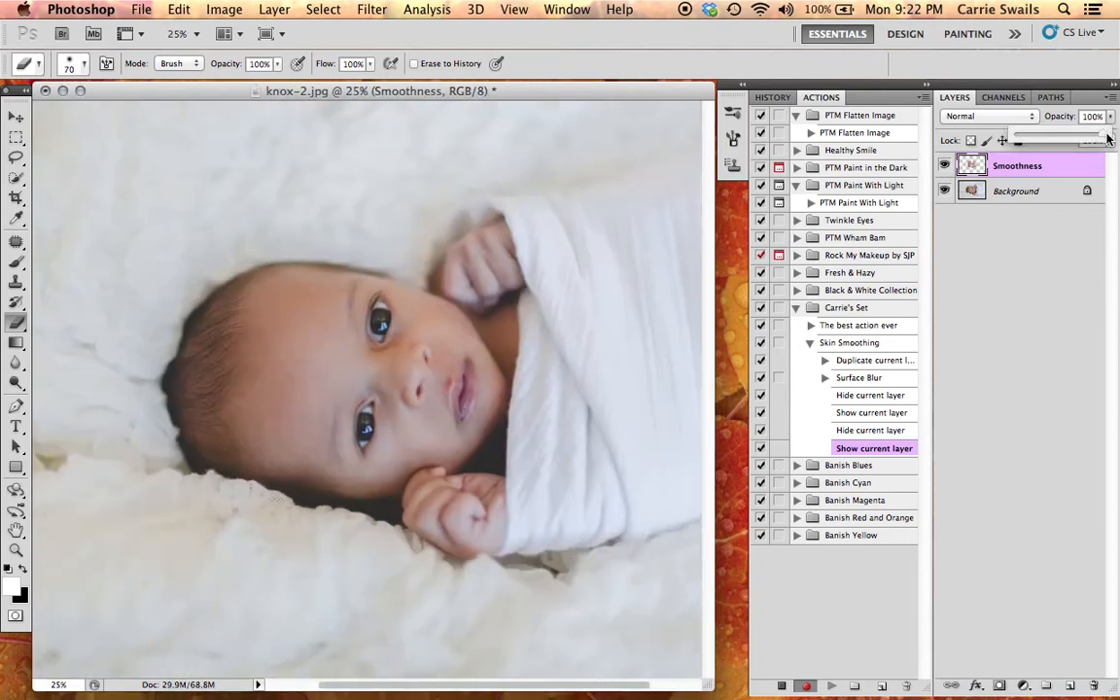
click(944, 162)
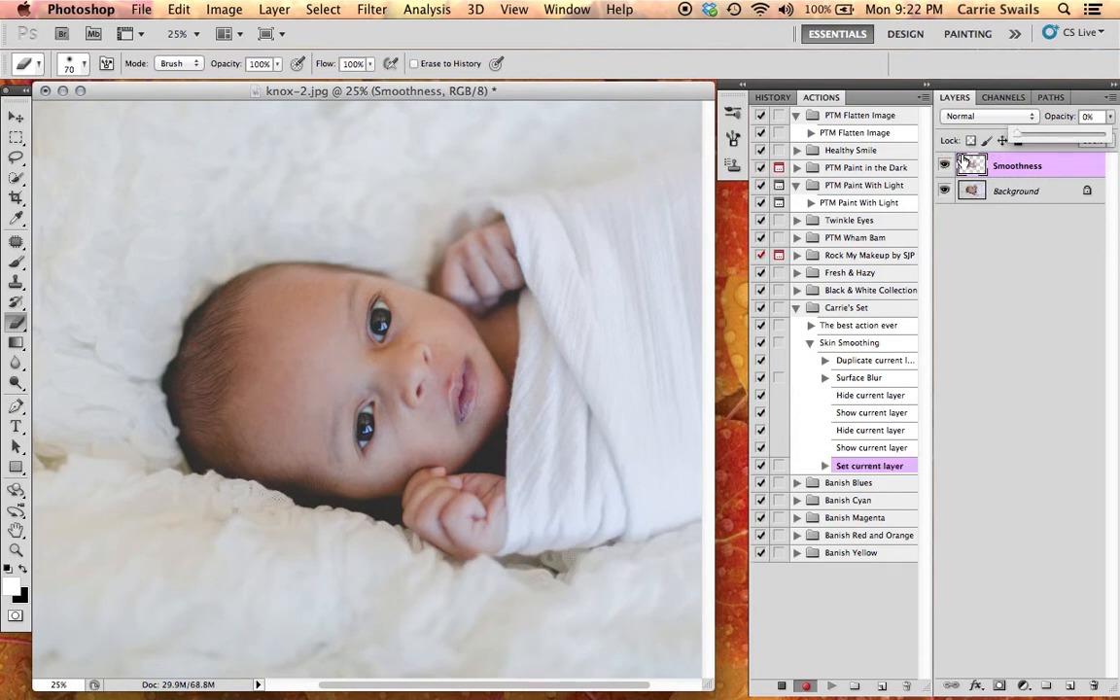
drag(1103, 135, 1104, 135)
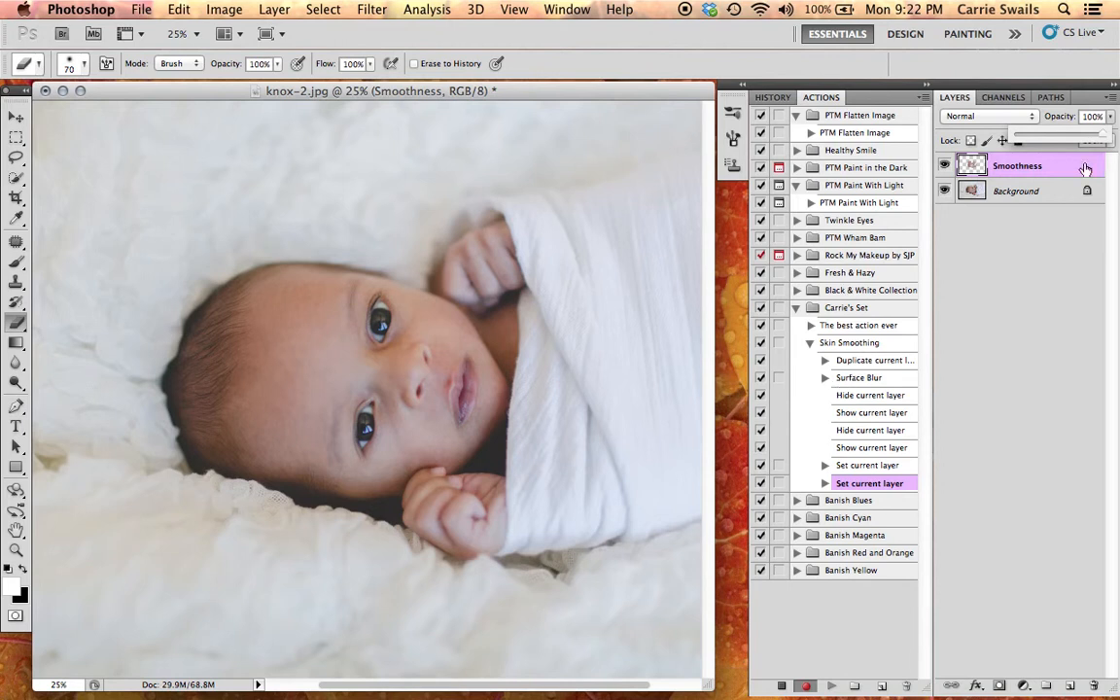
Step: Collapse the Skin Smoothing action's recorded steps and duplicate the Background layer as Super Smooth
click(811, 343)
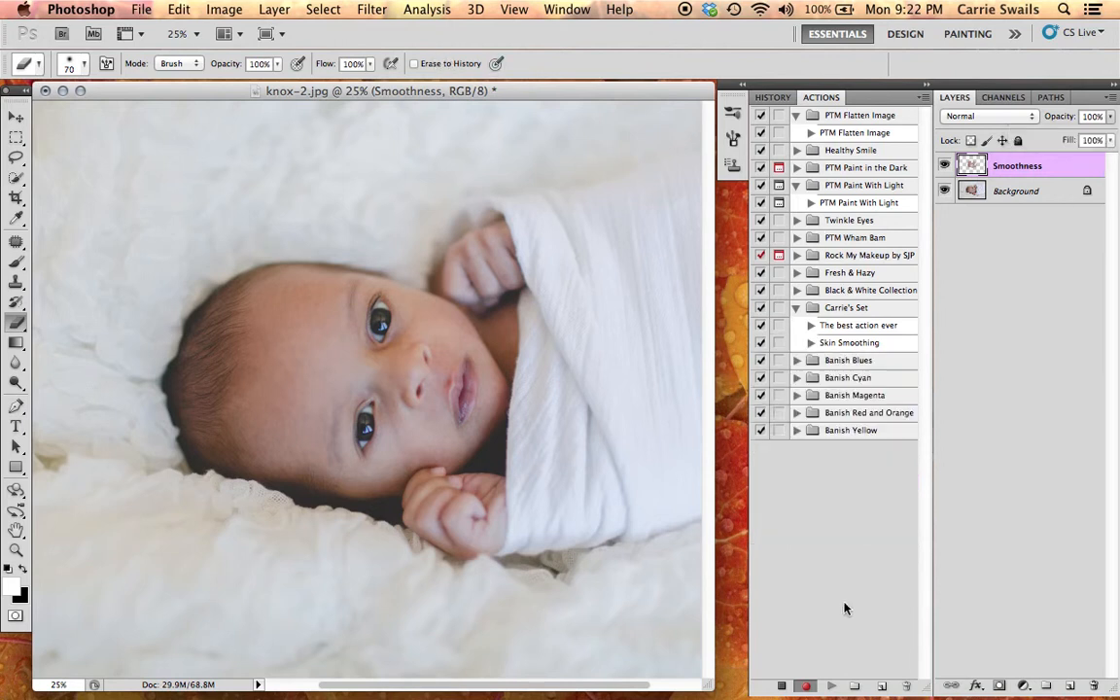
click(275, 10)
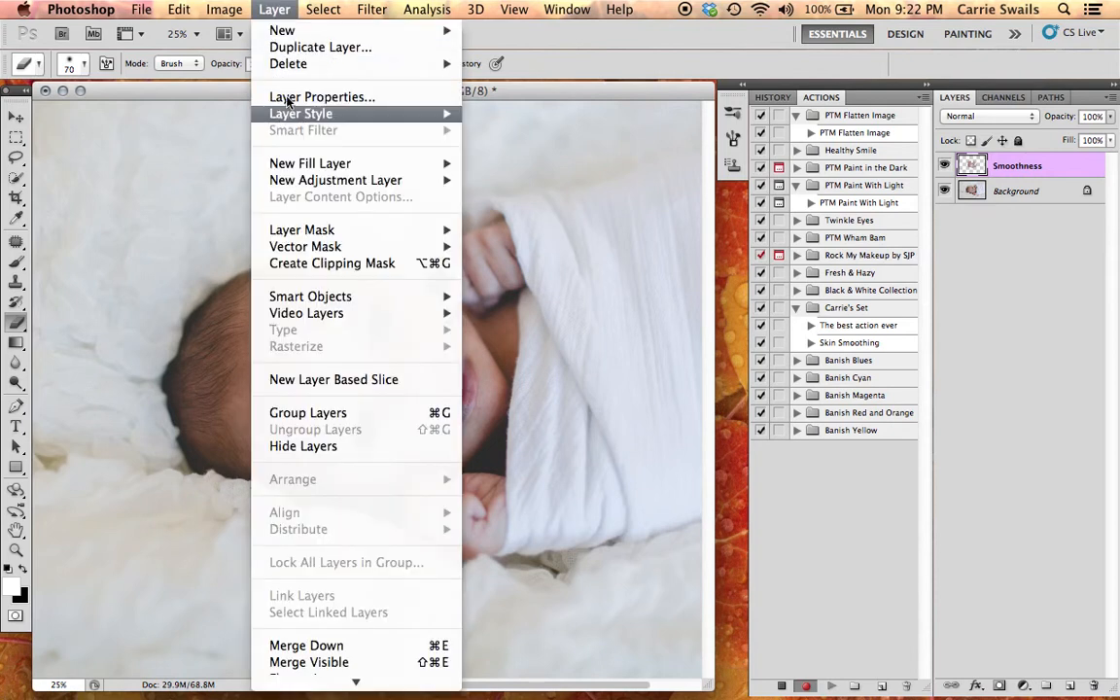
click(1013, 193)
click(1014, 194)
click(275, 10)
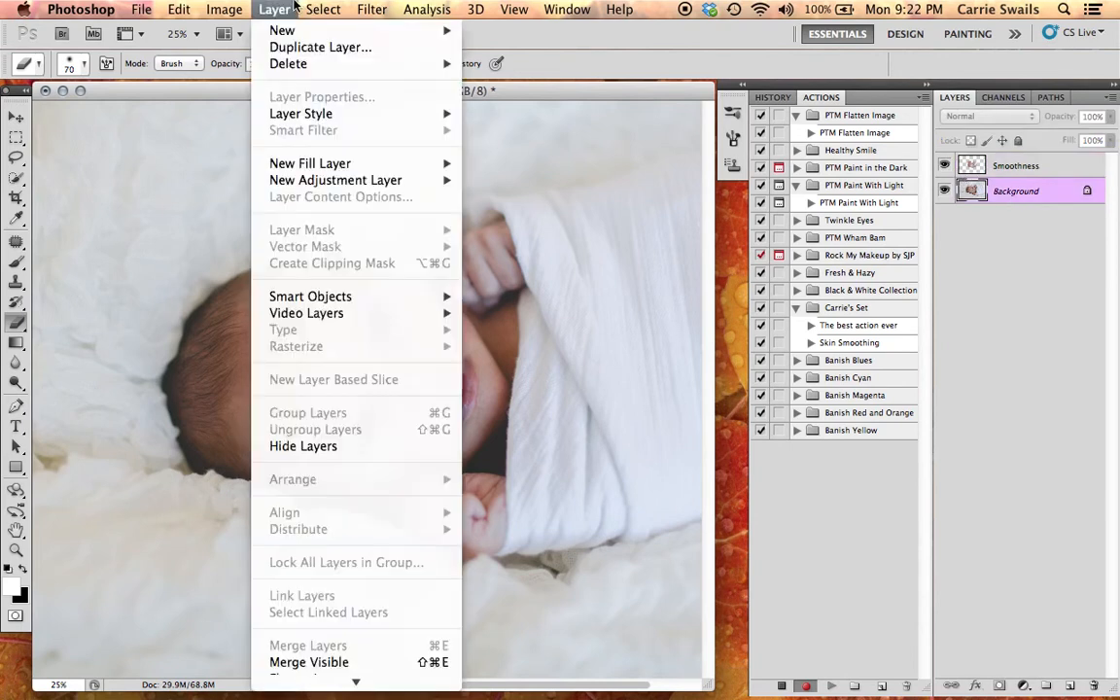
click(287, 42)
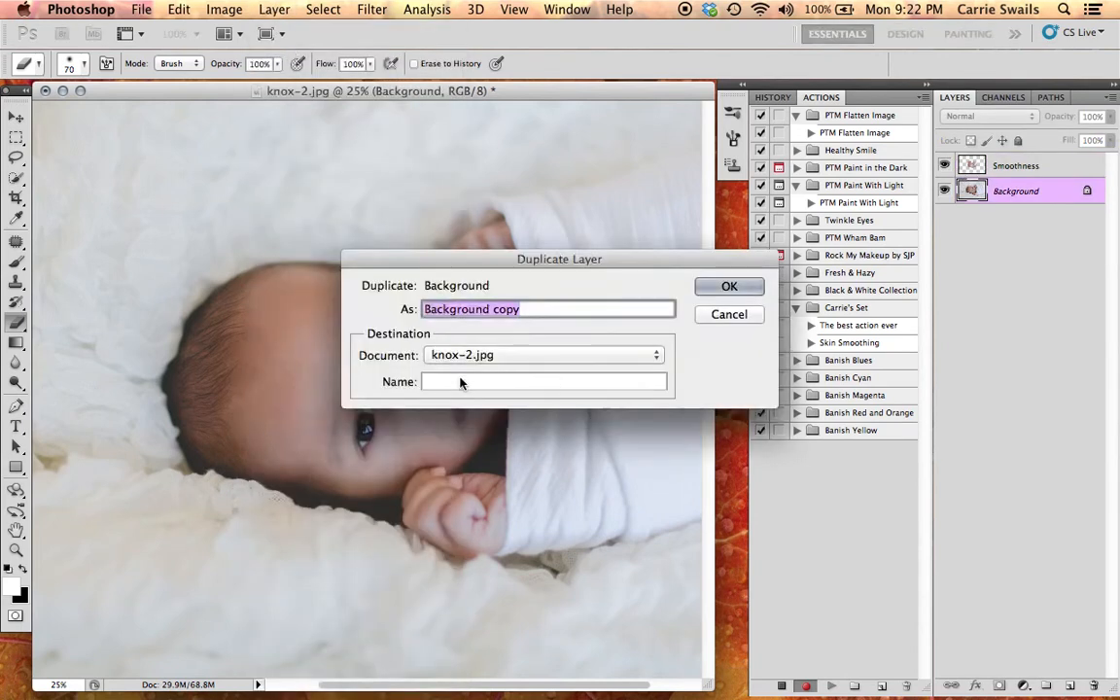
text(Super Smooth)
key(Return)
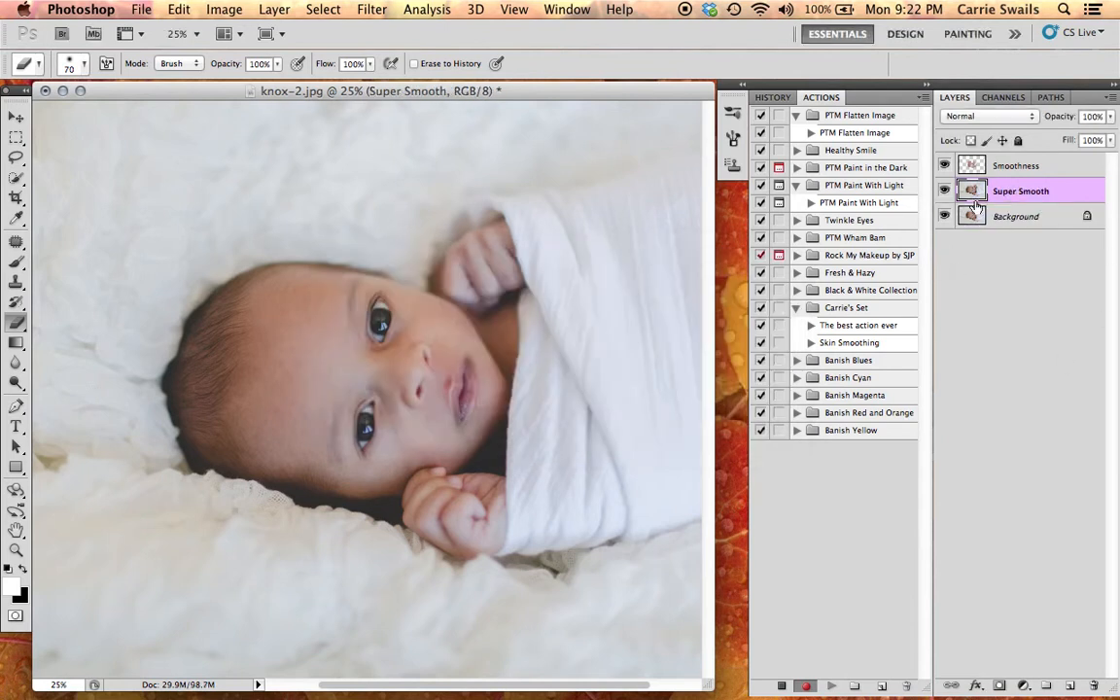
Step: Apply a Gaussian Blur with a radius of 7.4 pixels to the Super Smooth layer
click(374, 8)
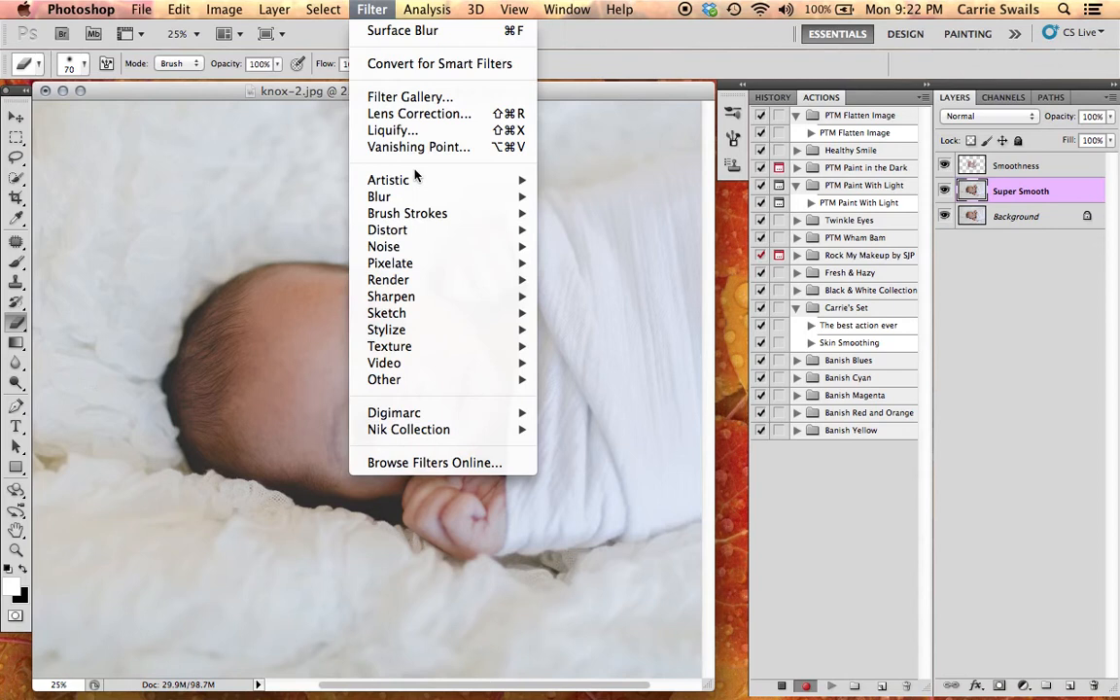
mouse_move(425, 199)
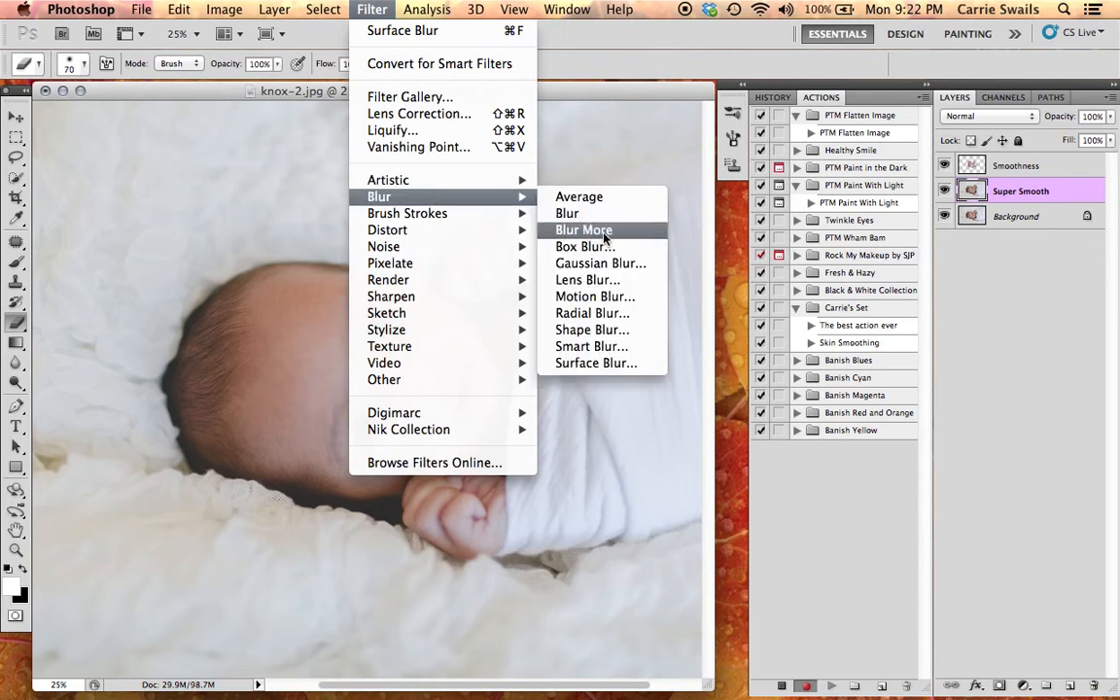
click(603, 264)
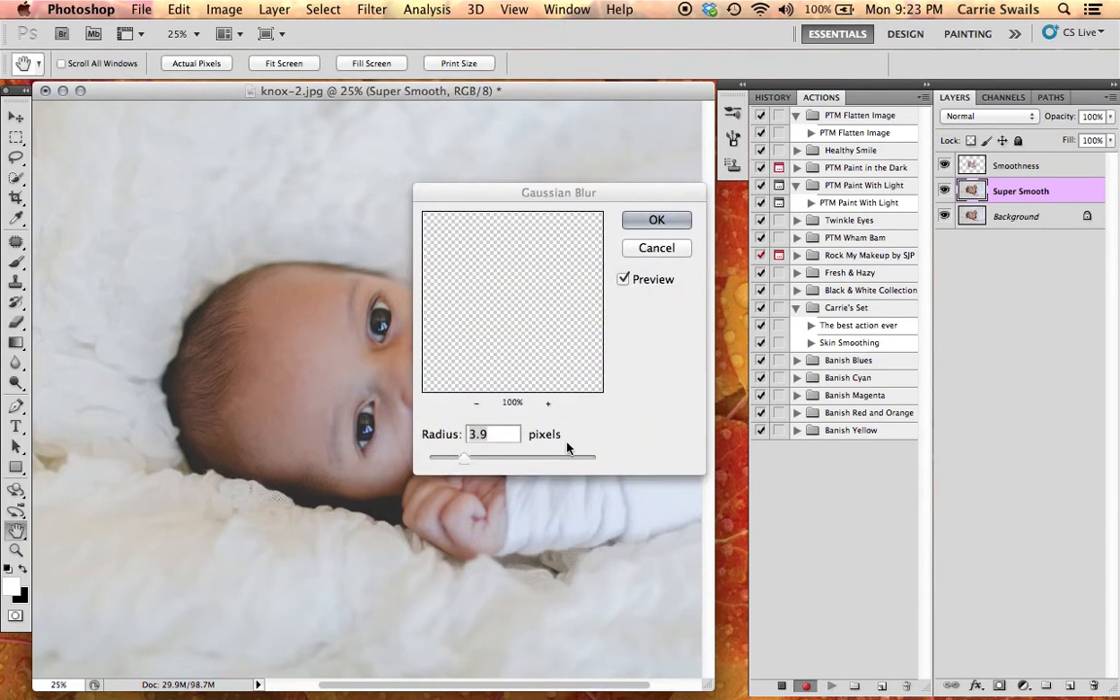
mouse_move(470, 458)
mouse_down()
mouse_move(500, 464)
mouse_move(485, 464)
mouse_up()
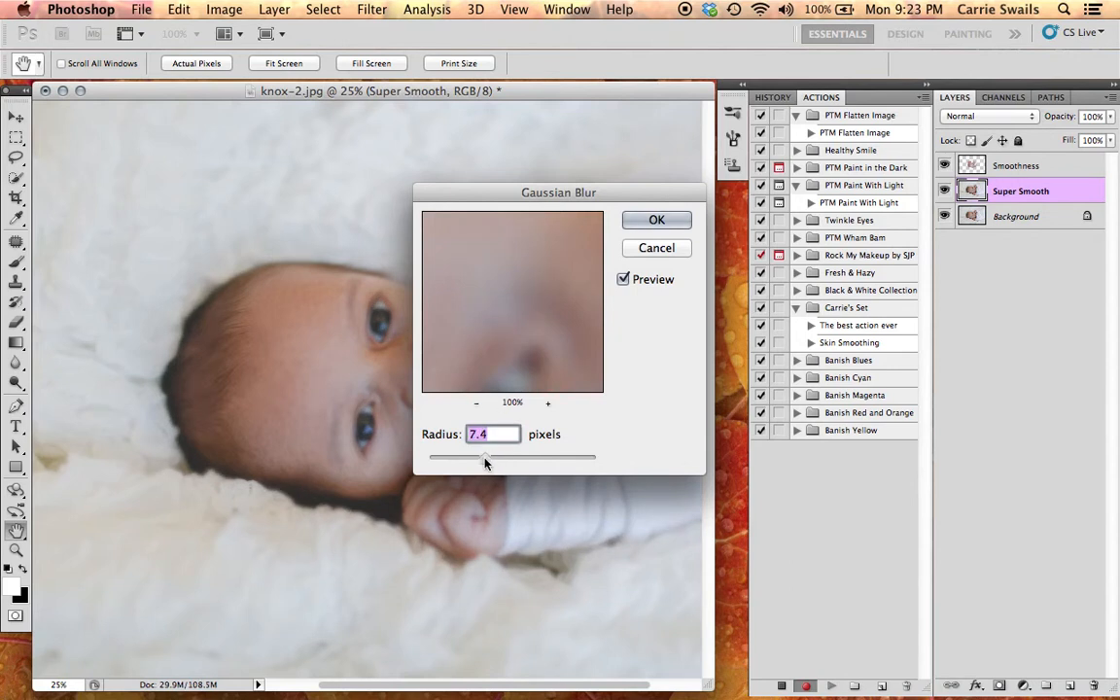
click(654, 220)
Step: Enlarge the Eraser to 900 pixels and erase the Super Smooth blur from the wrap and the blanket below the baby
key(e)
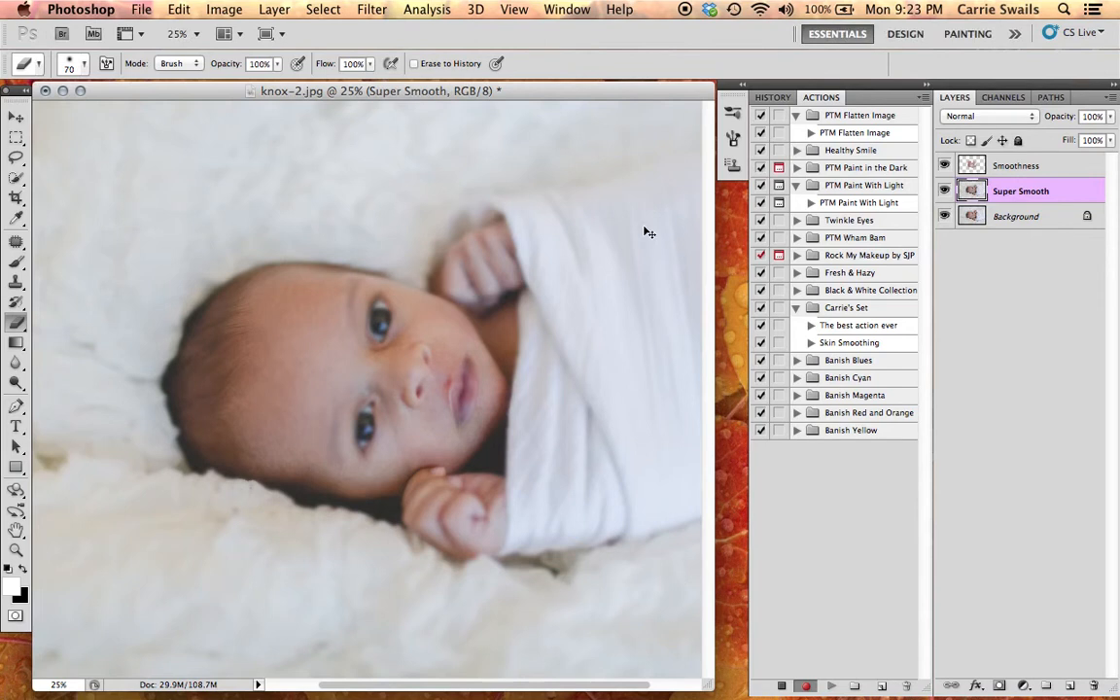
key(super+minus)
key(super+plus)
key(super+minus)
key(super+minus)
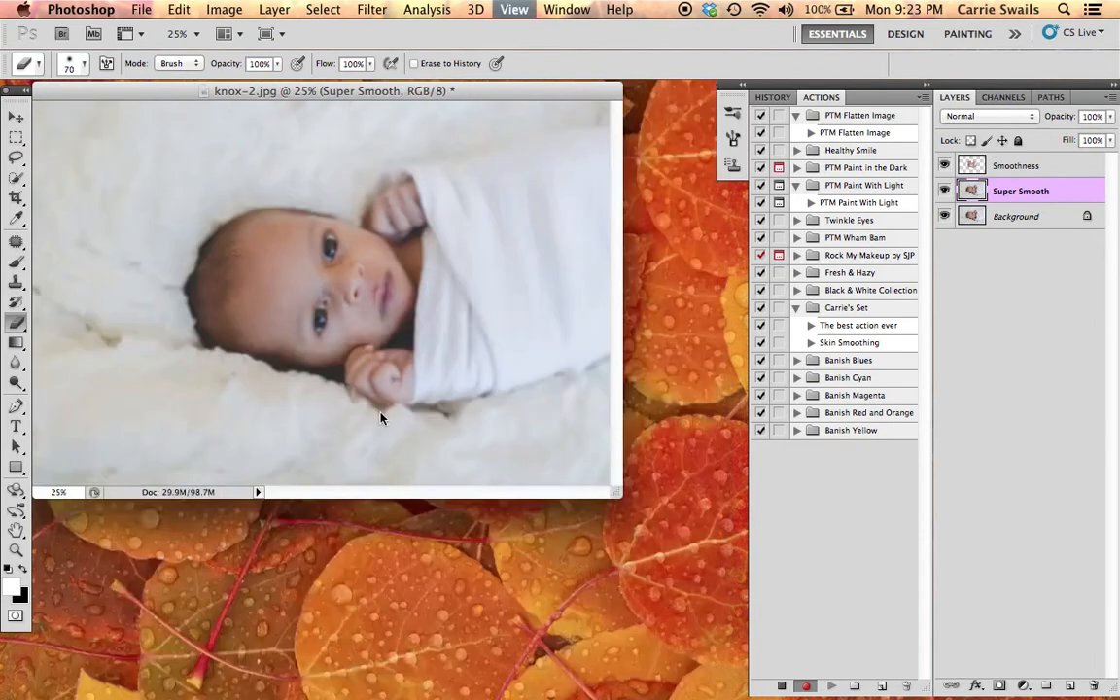
drag(472, 396, 734, 661)
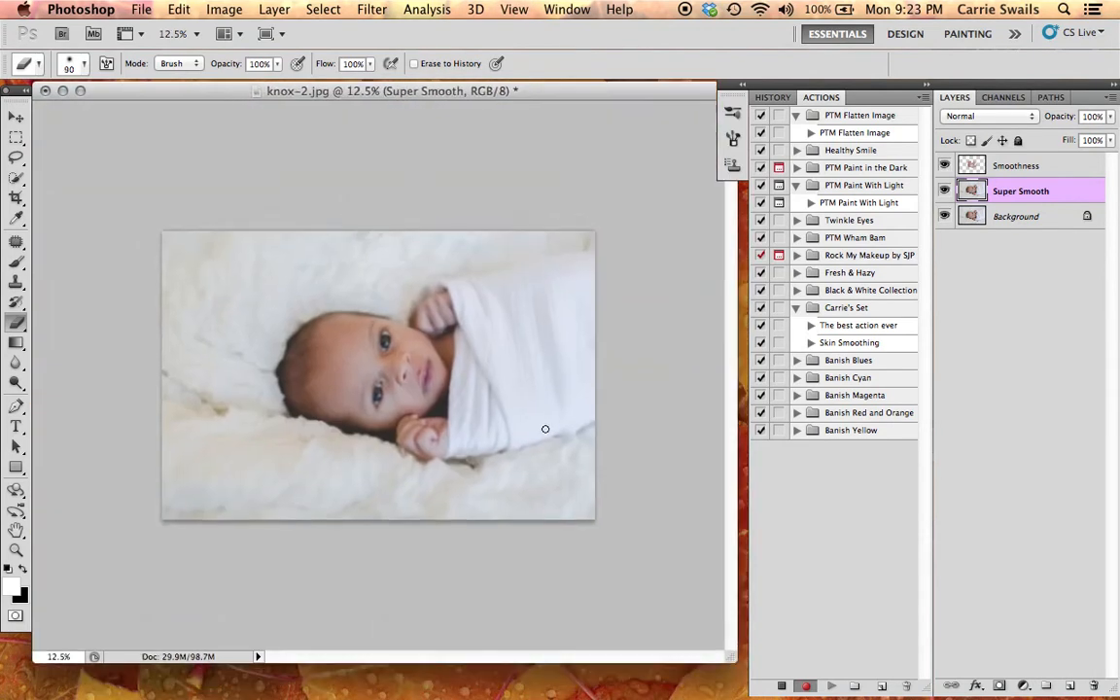
key(bracketright)
key(bracketright)
key(bracketright)
key(bracketright)
key(bracketright)
key(bracketright)
key(bracketright)
key(bracketright)
key(bracketright)
key(super+equal)
key(super+equal)
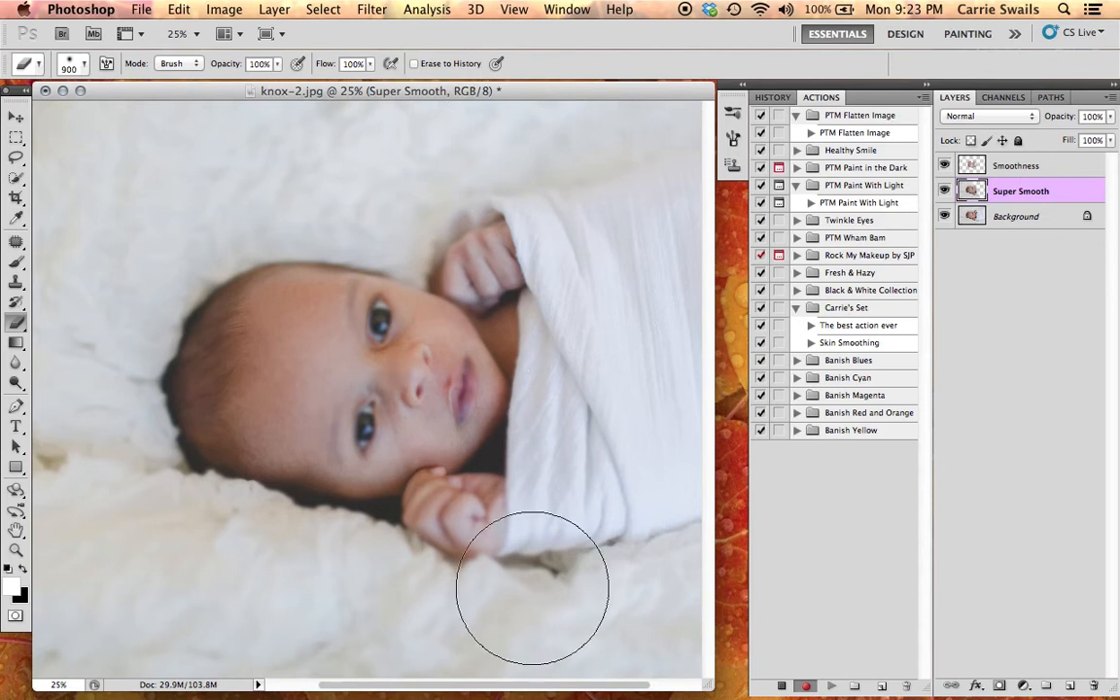
drag(576, 578, 599, 584)
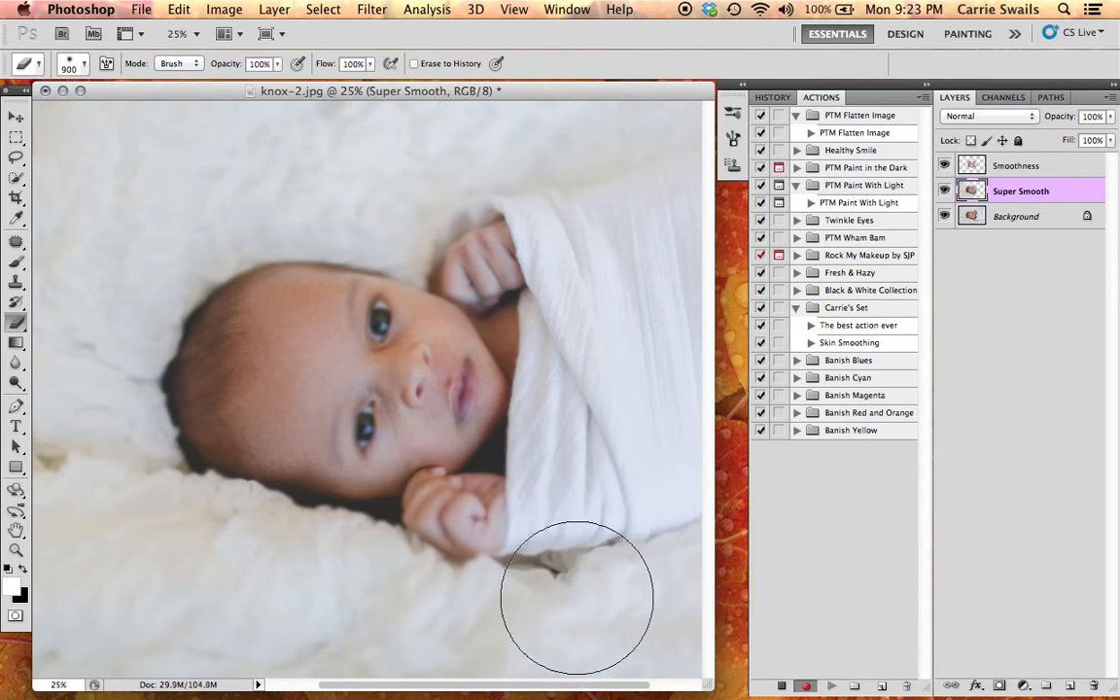
Step: Reduce the Eraser to 500 pixels and erase the Super Smooth blur from the blanket and wrap close around the baby
key(bracketleft)
key(bracketleft)
key(bracketleft)
key(bracketleft)
key(super+minus)
key(super+minus)
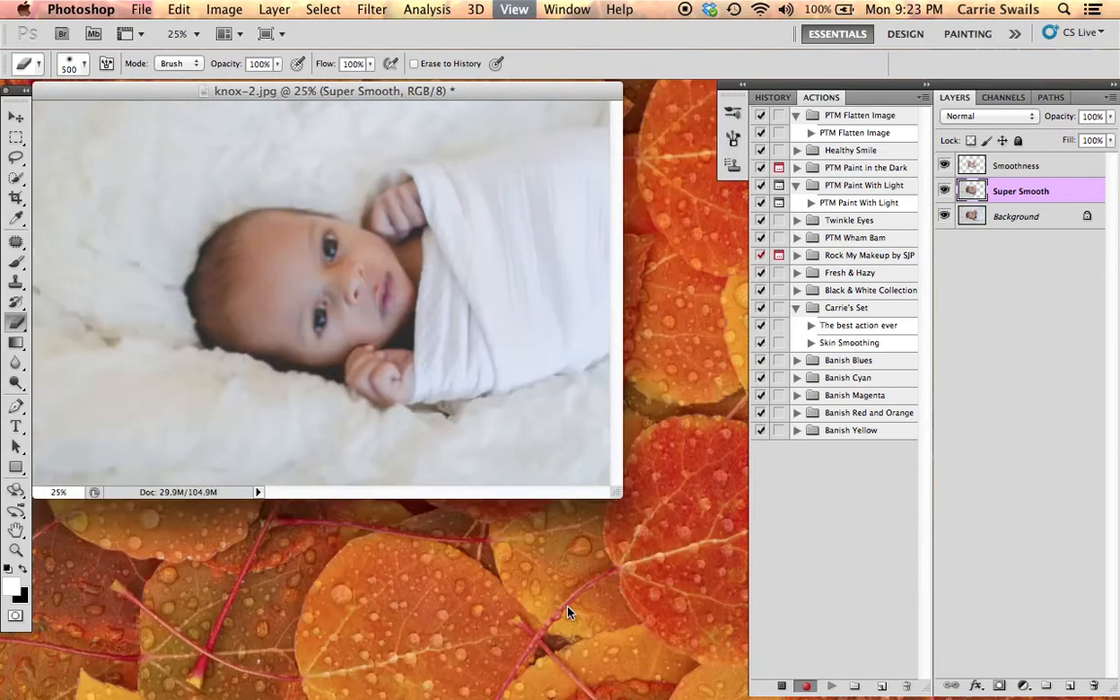
mouse_move(385, 369)
mouse_down()
mouse_move(242, 354)
mouse_move(330, 316)
mouse_move(264, 319)
mouse_move(326, 384)
mouse_move(183, 370)
mouse_move(278, 333)
mouse_move(145, 313)
mouse_move(93, 315)
mouse_move(160, 377)
mouse_move(42, 356)
mouse_move(28, 371)
mouse_move(45, 114)
mouse_move(51, 260)
mouse_move(68, 132)
mouse_move(79, 305)
mouse_move(98, 271)
mouse_move(146, 312)
mouse_move(148, 282)
mouse_up()
mouse_move(157, 191)
mouse_down()
mouse_move(235, 157)
mouse_move(320, 179)
mouse_move(150, 124)
mouse_move(393, 129)
mouse_move(370, 117)
mouse_move(428, 107)
mouse_move(287, 154)
mouse_move(287, 173)
mouse_move(346, 260)
mouse_move(294, 359)
mouse_move(430, 498)
mouse_move(454, 105)
mouse_move(463, 331)
mouse_up()
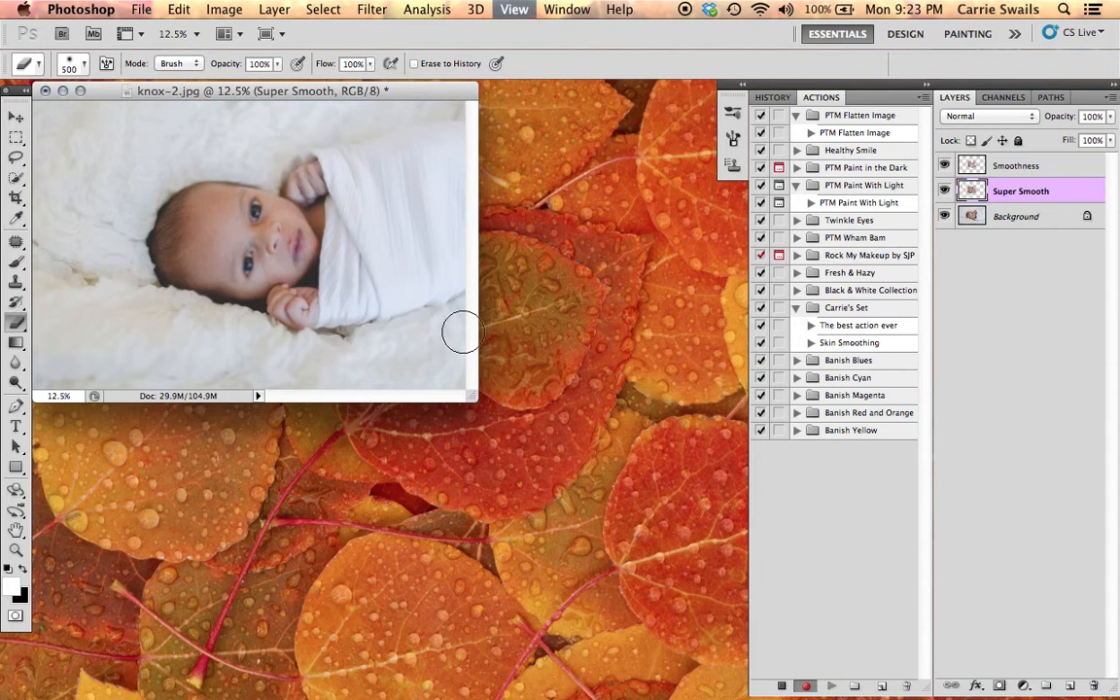
Step: Reduce the Eraser to 100 pixels and erase the blur from the baby's lower eye on the Super Smooth layer
key(super+equal)
key(super+equal)
key(super+equal)
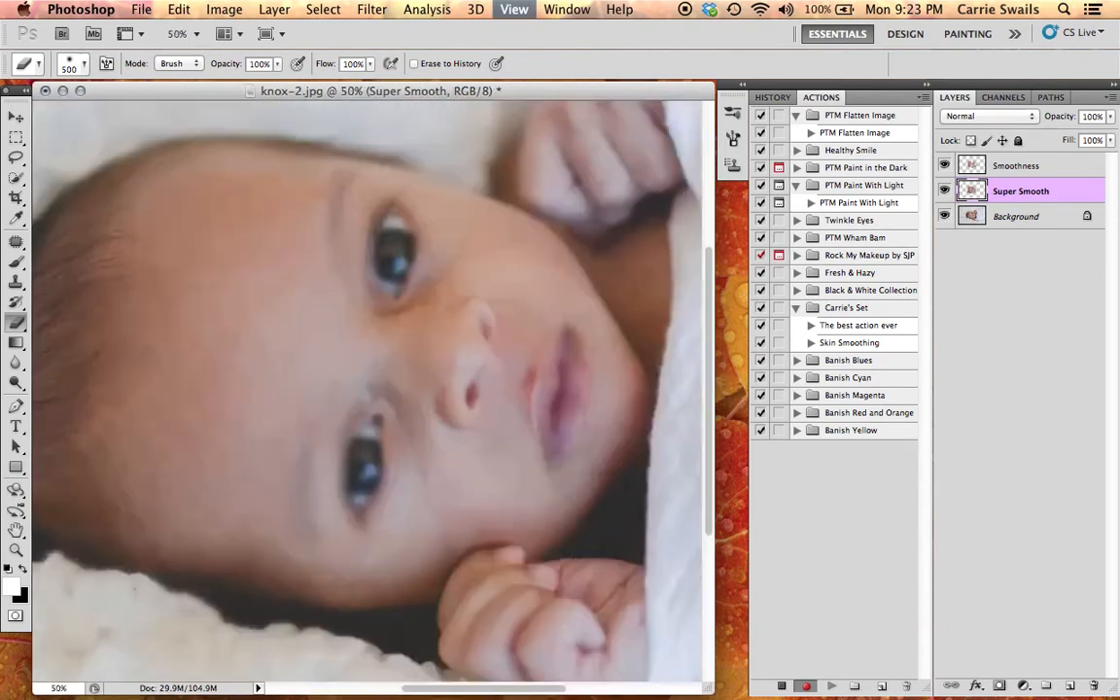
scroll(408, 408, down, 3)
key(super+equal)
key(bracketleft)
key(bracketleft)
key(bracketleft)
key(bracketleft)
key(bracketleft)
key(bracketleft)
key(bracketleft)
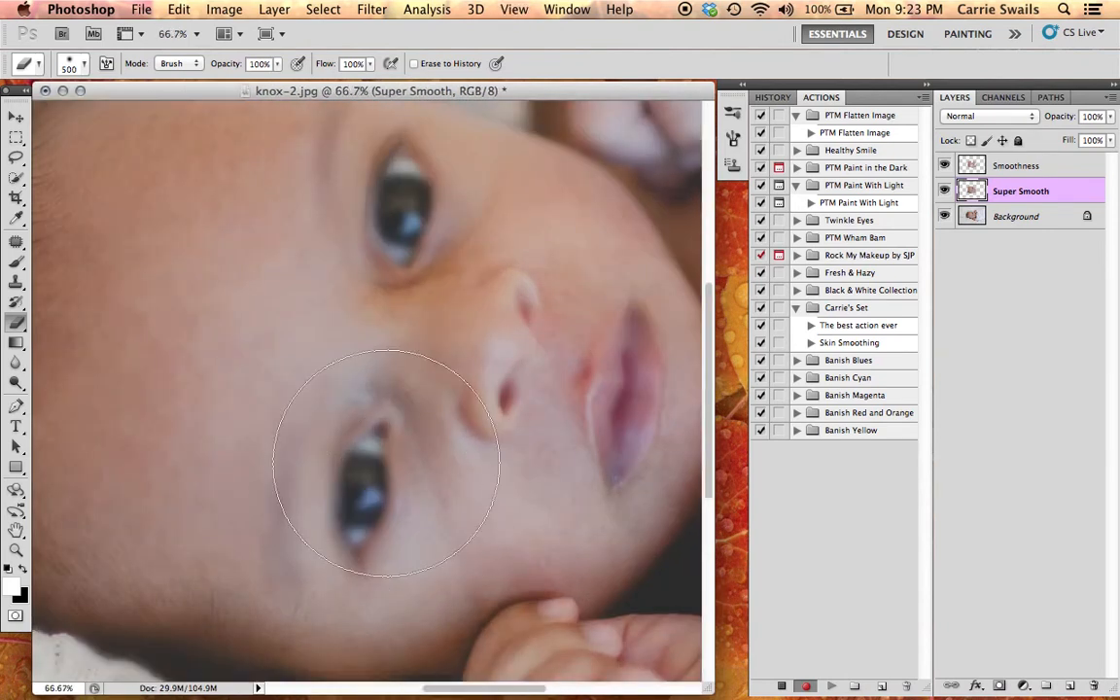
key(bracketleft)
mouse_move(383, 463)
mouse_down()
mouse_move(370, 429)
mouse_move(350, 500)
mouse_move(366, 506)
mouse_move(379, 427)
mouse_up()
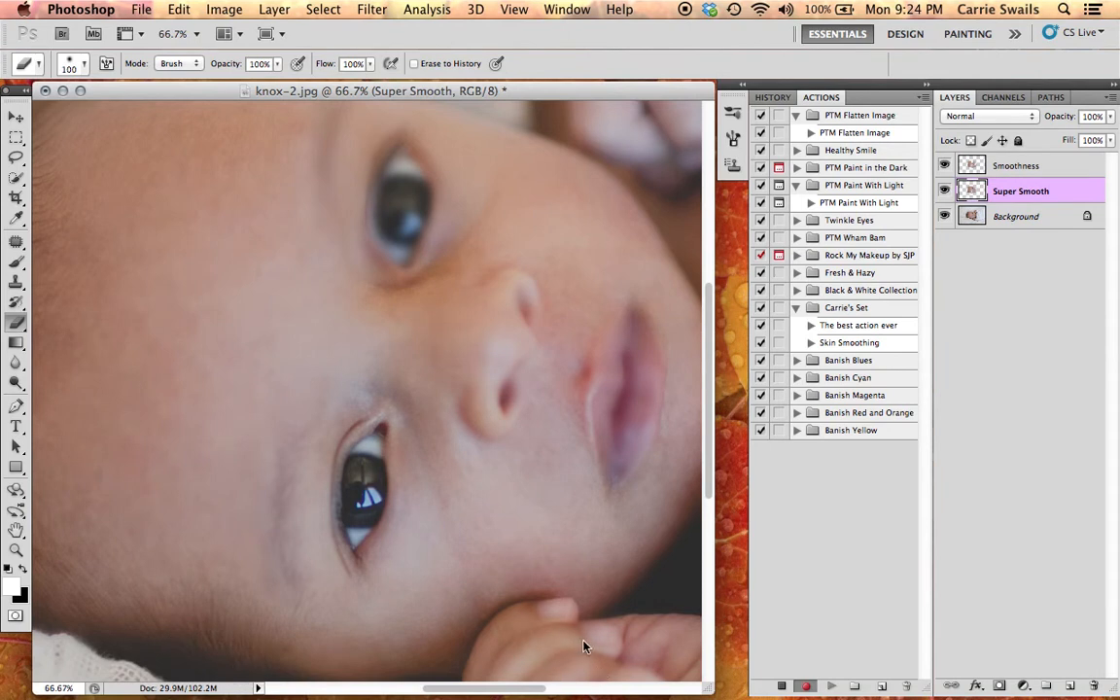
Step: Reduce the Eraser to 70 pixels and erase the blur from the baby's lips and upper eye on the Super Smooth layer
key(bracketleft)
key(bracketleft)
key(bracketleft)
mouse_move(620, 436)
mouse_down()
mouse_move(610, 430)
mouse_move(640, 372)
mouse_up()
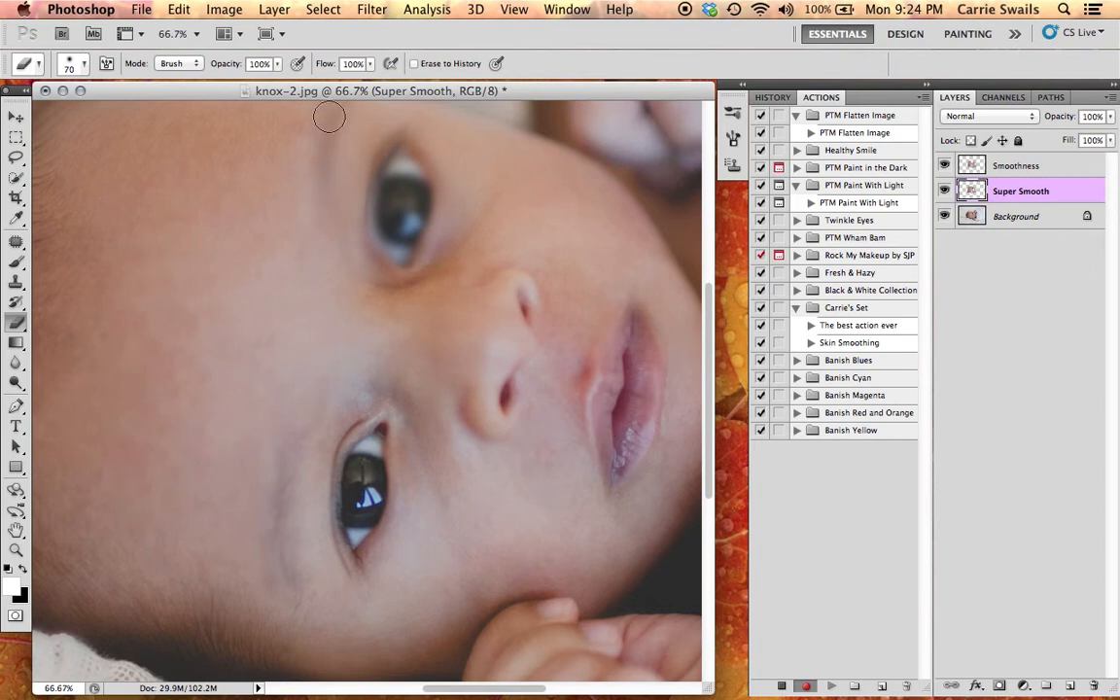
mouse_move(348, 239)
mouse_down()
mouse_move(394, 149)
mouse_move(389, 276)
mouse_move(397, 156)
mouse_move(407, 248)
mouse_up()
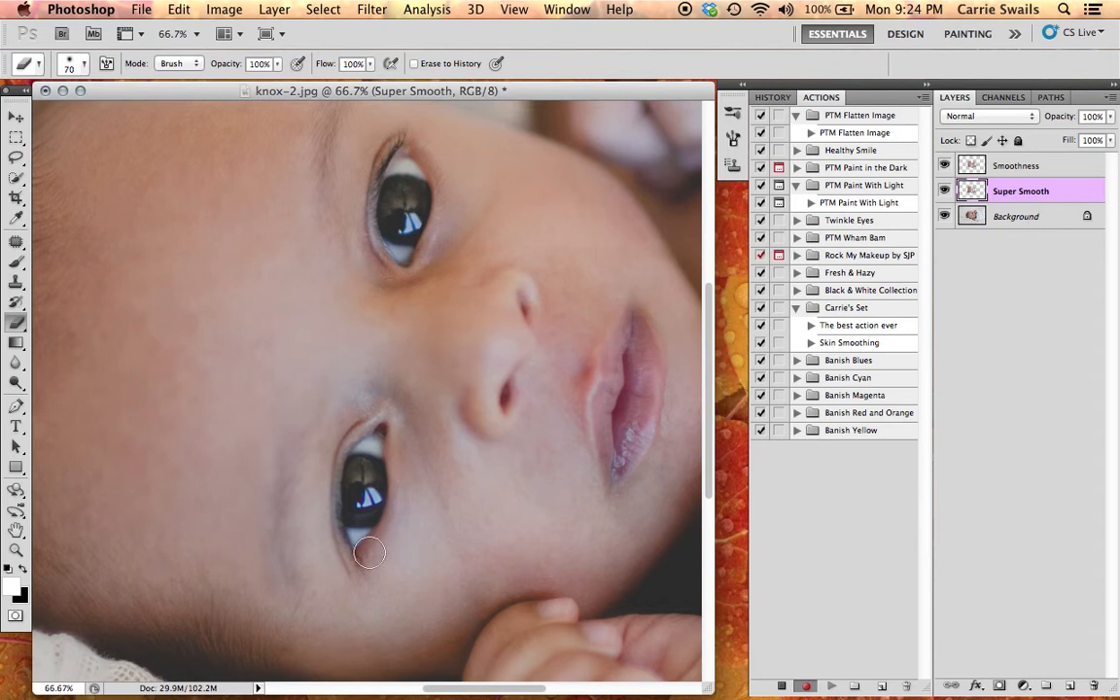
Step: View the whole portrait, vary the Super Smooth layer's opacity to judge its effect, and select the Smoothness layer
scroll(331, 399, up, 5)
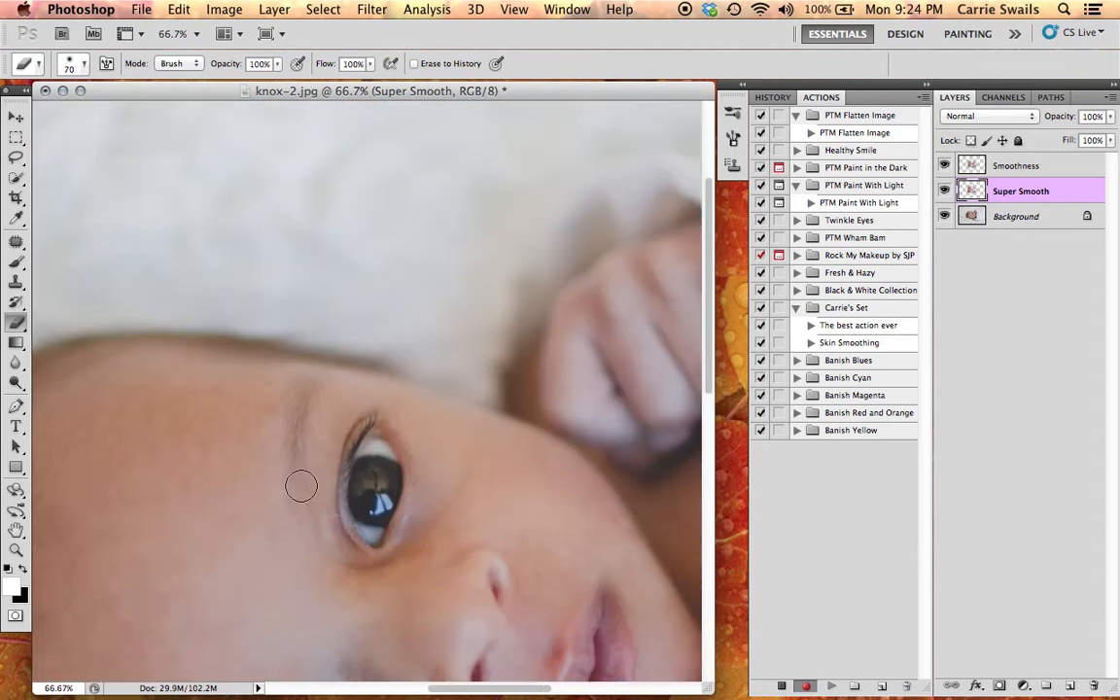
scroll(321, 481, right, 10)
key(super+minus)
key(super+minus)
key(super+minus)
key(super+minus)
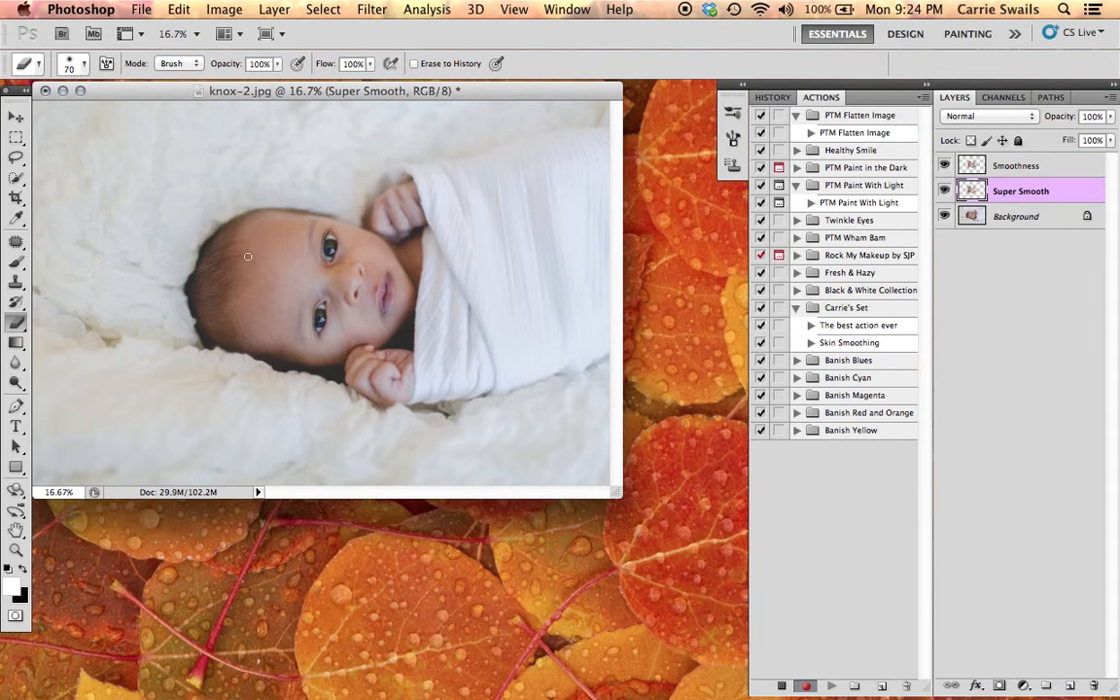
click(1111, 117)
mouse_move(1107, 137)
mouse_down()
mouse_move(1078, 141)
mouse_move(1102, 137)
mouse_up()
click(1089, 166)
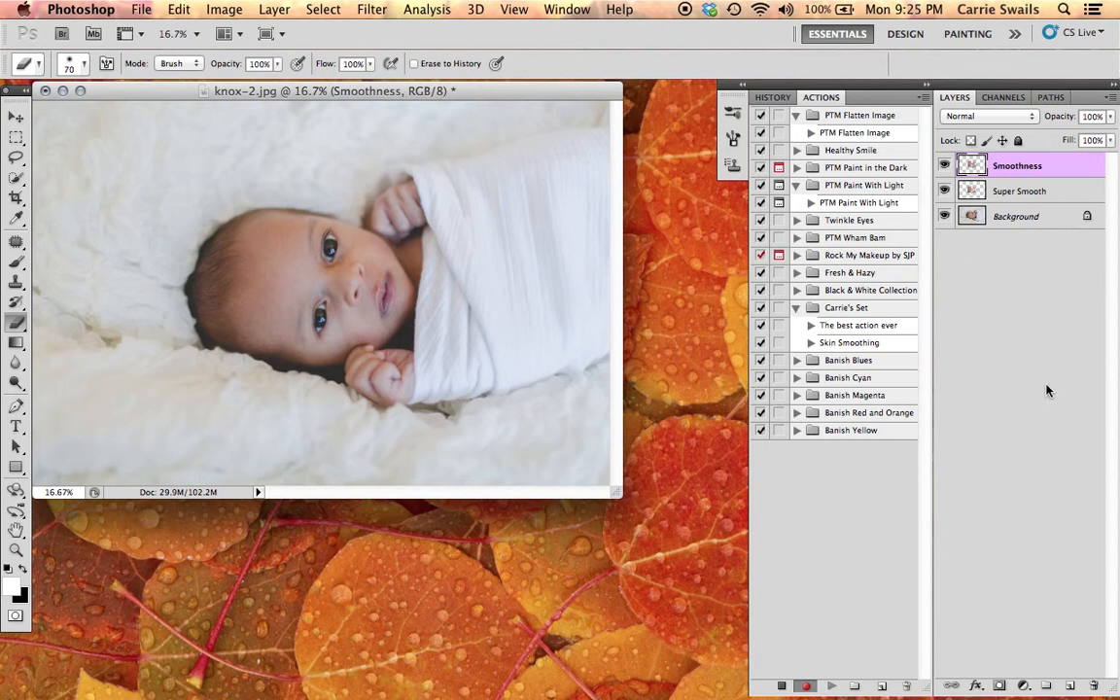
Step: Stop recording the Skin Smoothing action and hide the Super Smooth and Smoothness layers
click(783, 687)
click(946, 192)
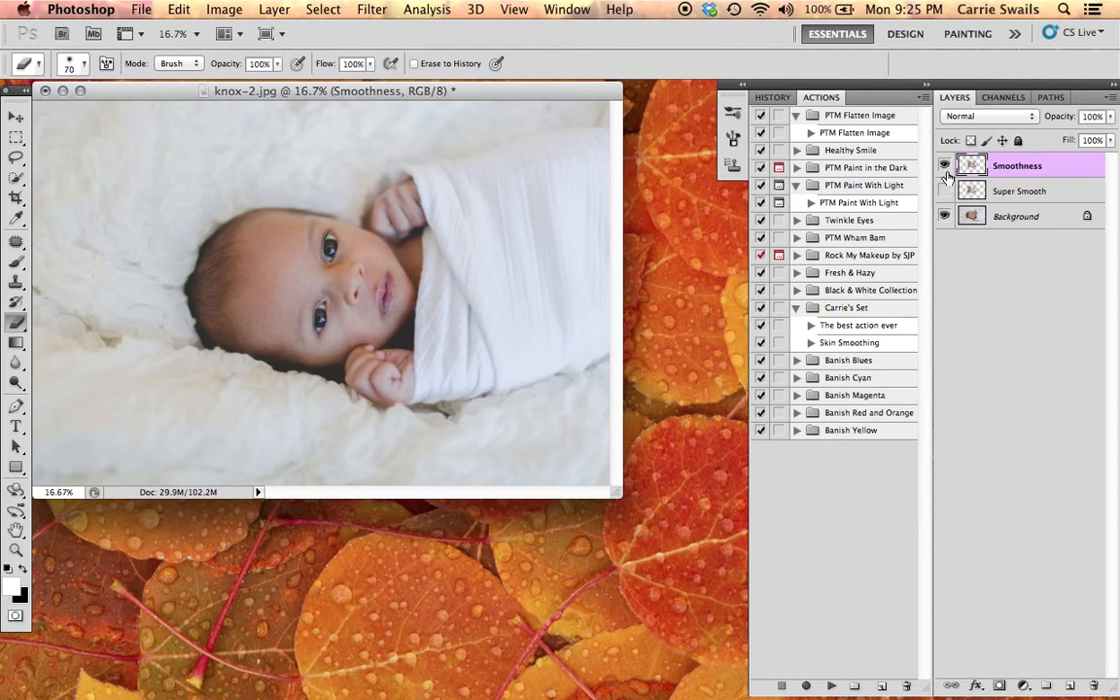
click(944, 165)
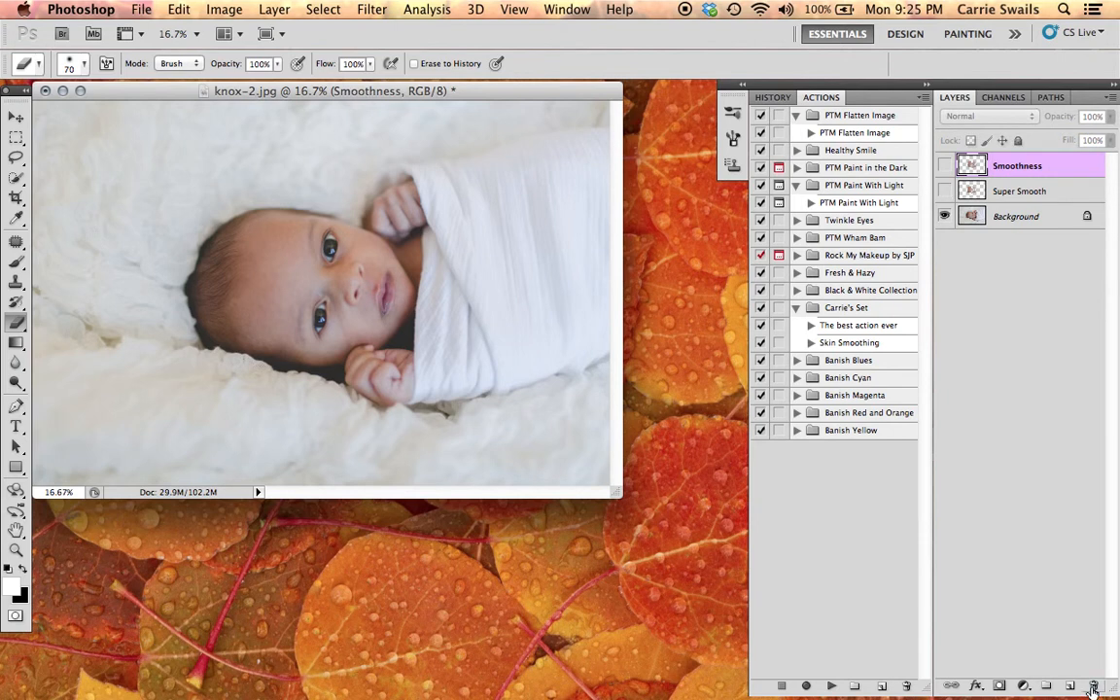
Step: Delete the Smoothness and Super Smooth layers together, keeping only the Background layer
click(993, 216)
click(973, 191)
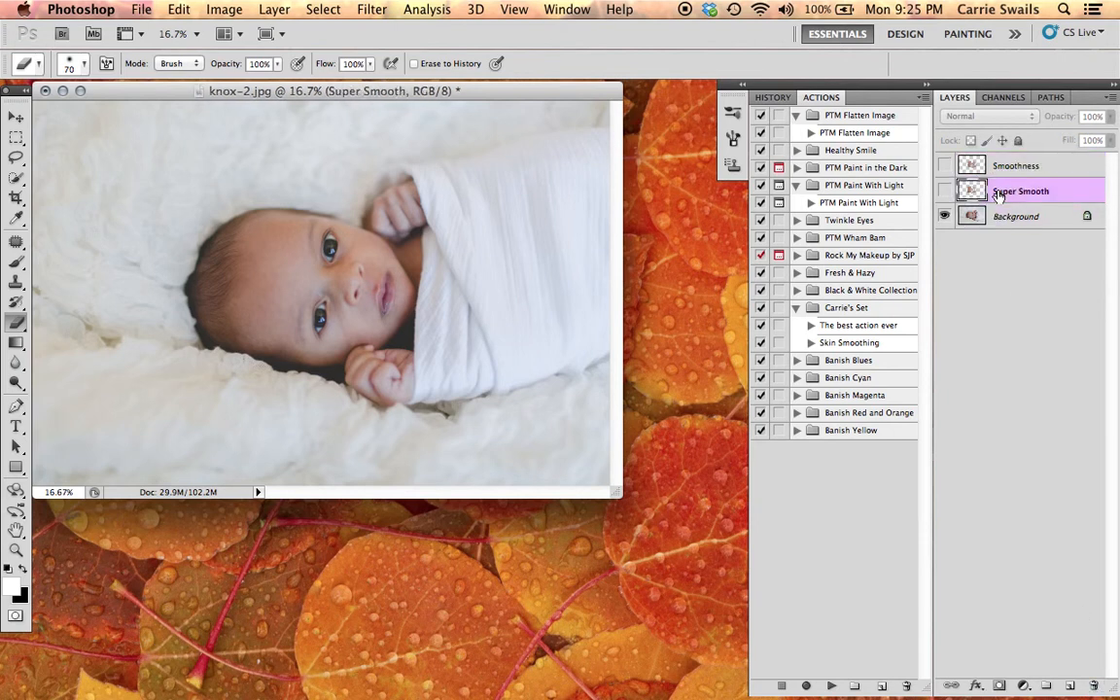
shift+click(1011, 165)
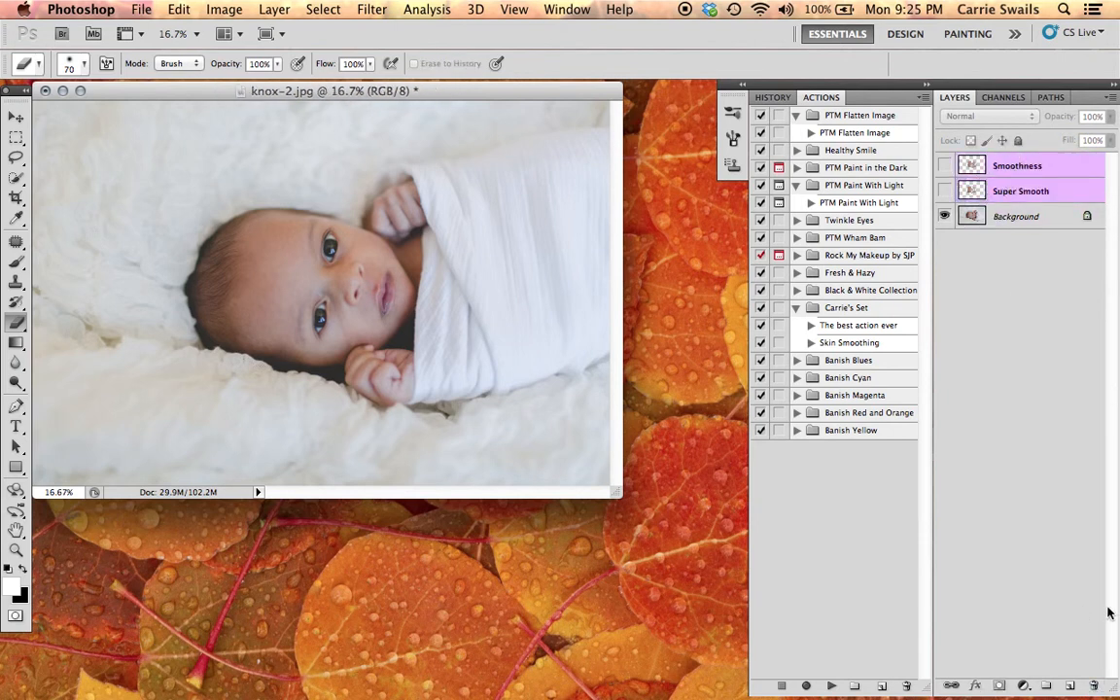
click(1094, 687)
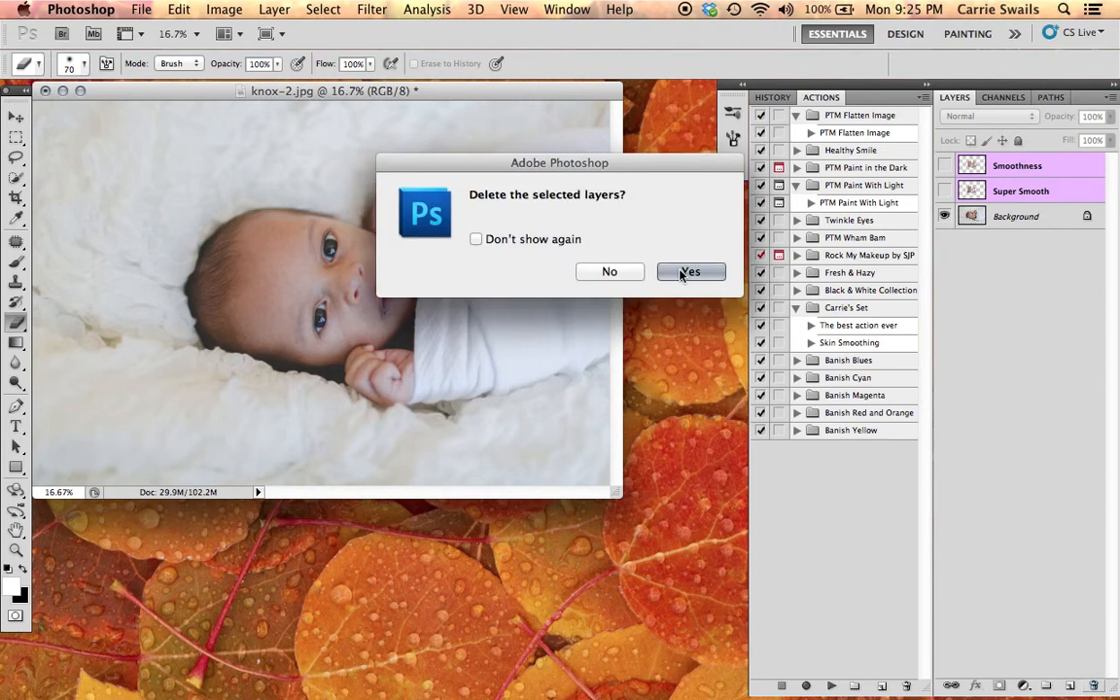
click(689, 271)
Step: Enlarge the image window, play the Skin Smoothing action on the photo, and select the Super Smooth layer
drag(616, 493, 757, 614)
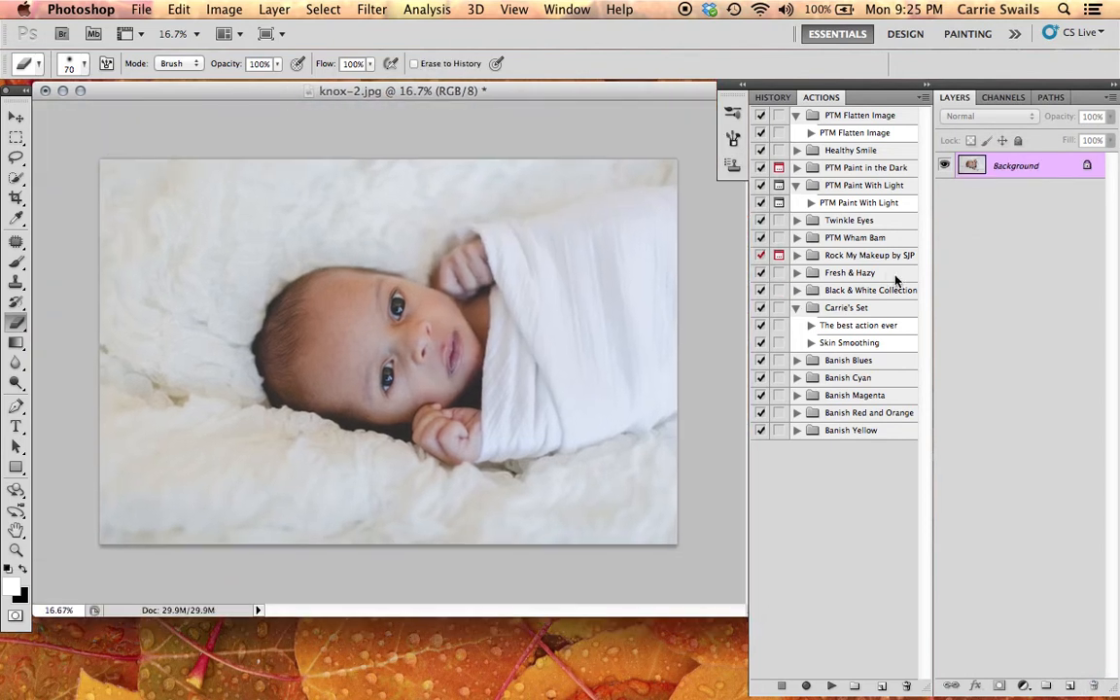
click(834, 344)
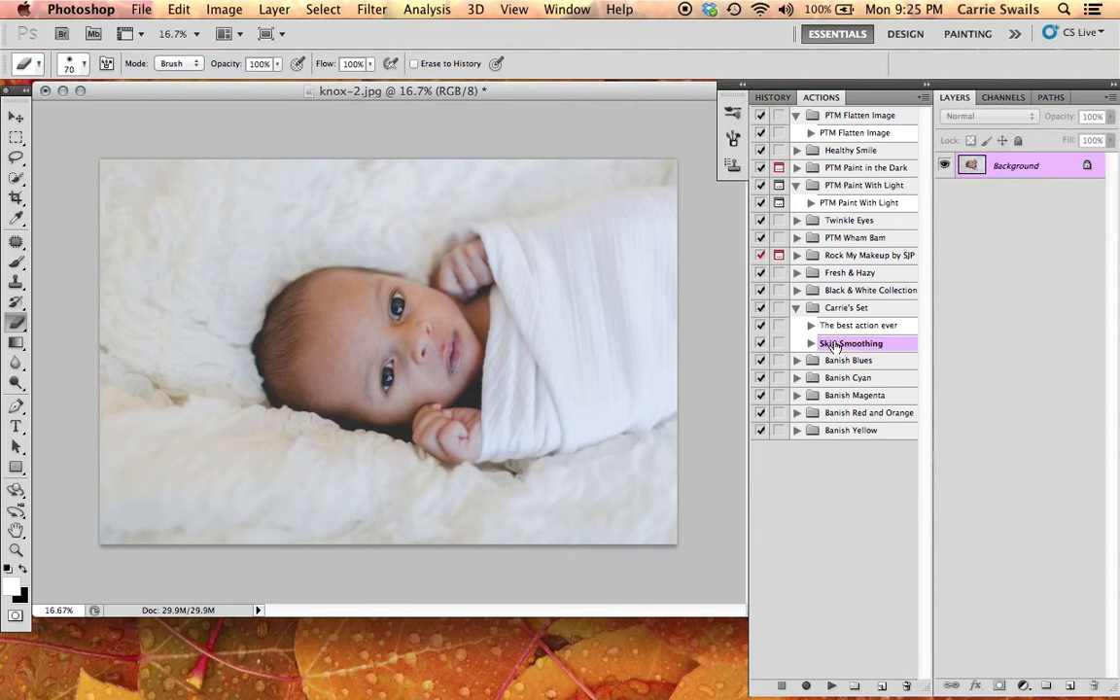
click(832, 685)
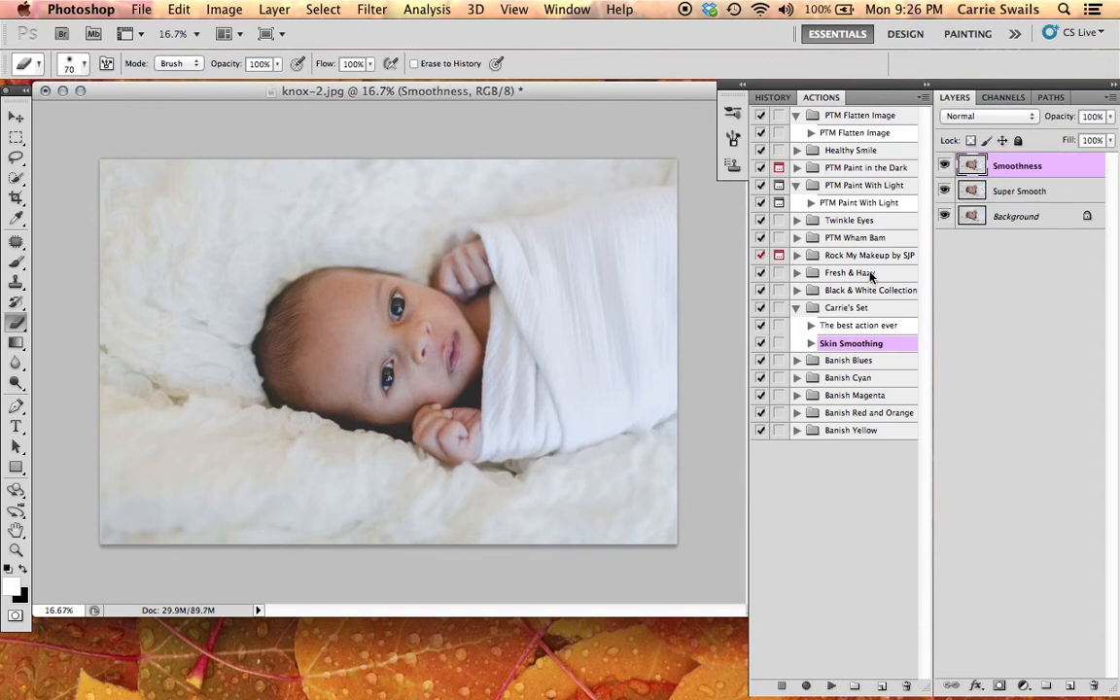
click(1017, 194)
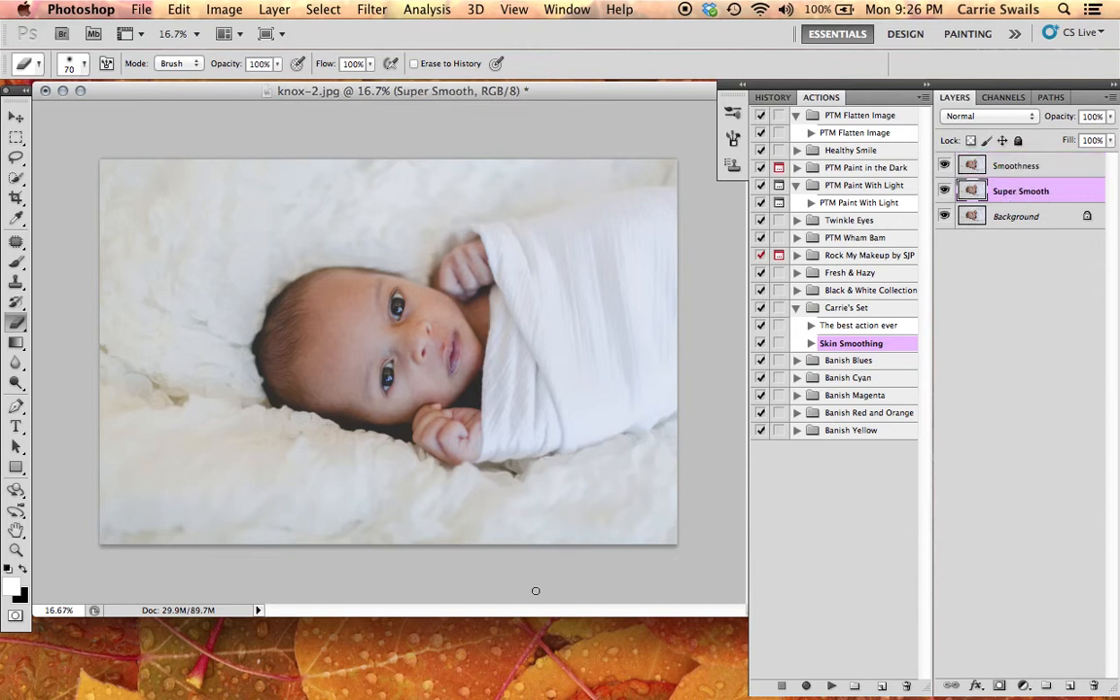